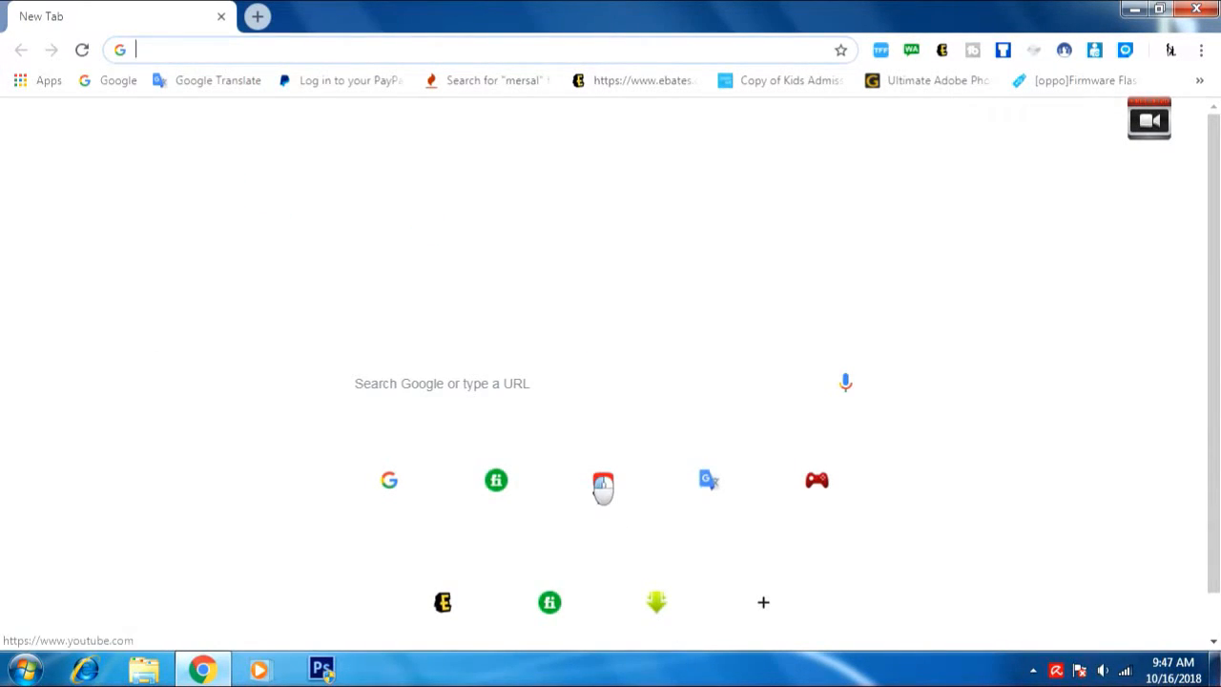
Step: Open YouTube and go to the signed-in account's own channel page
left_click(601, 484)
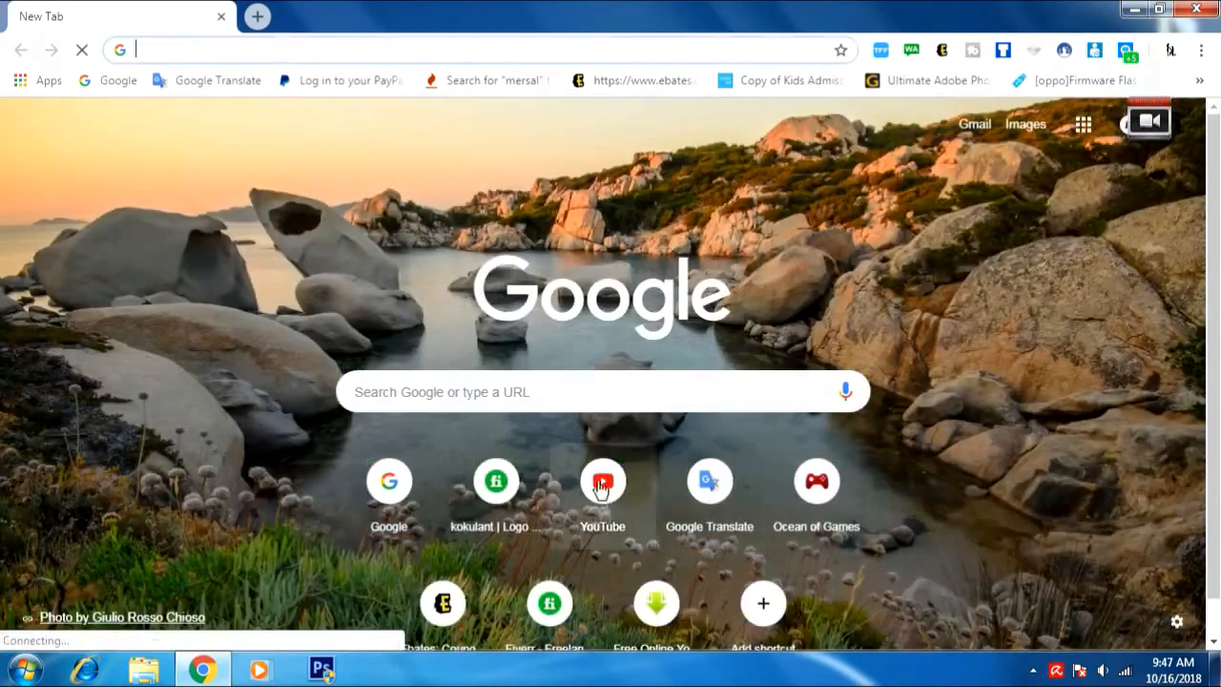
left_click(602, 485)
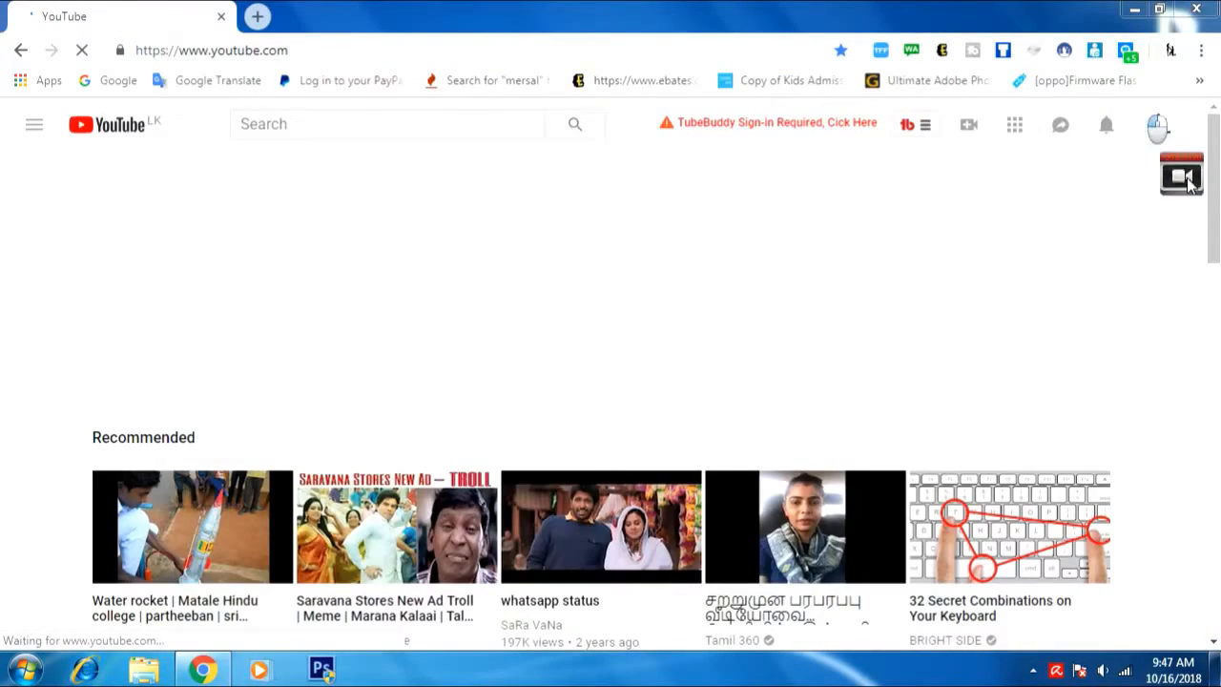
left_click(1162, 126)
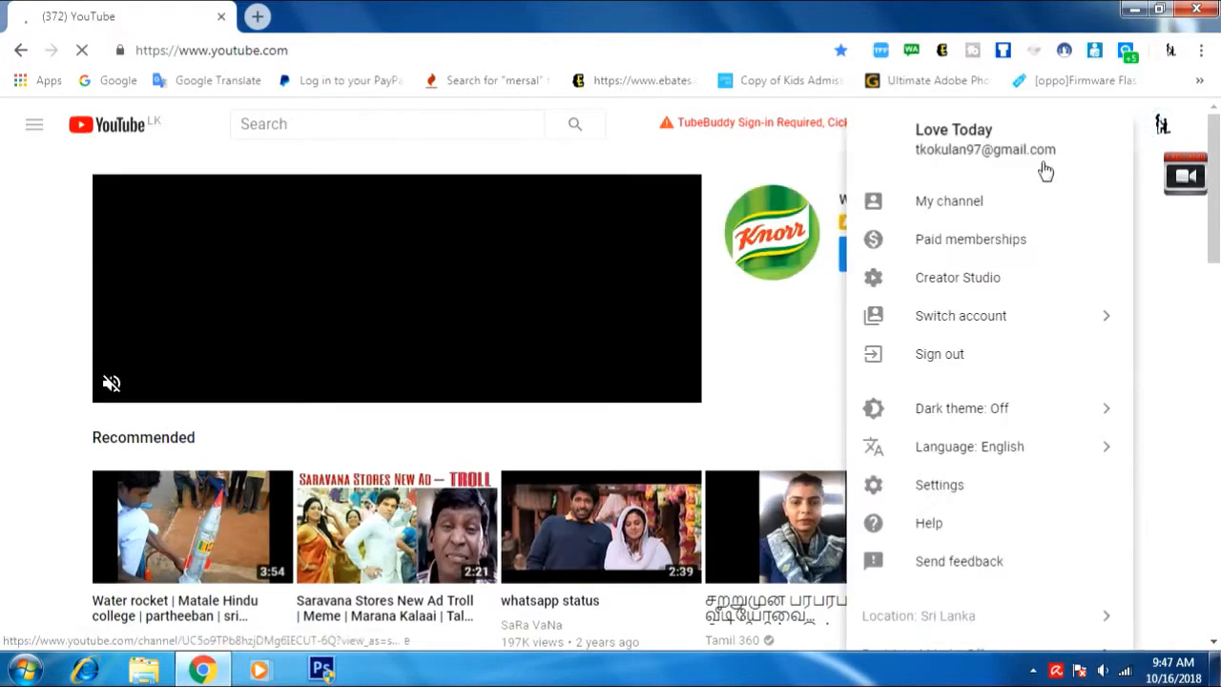
left_click(940, 200)
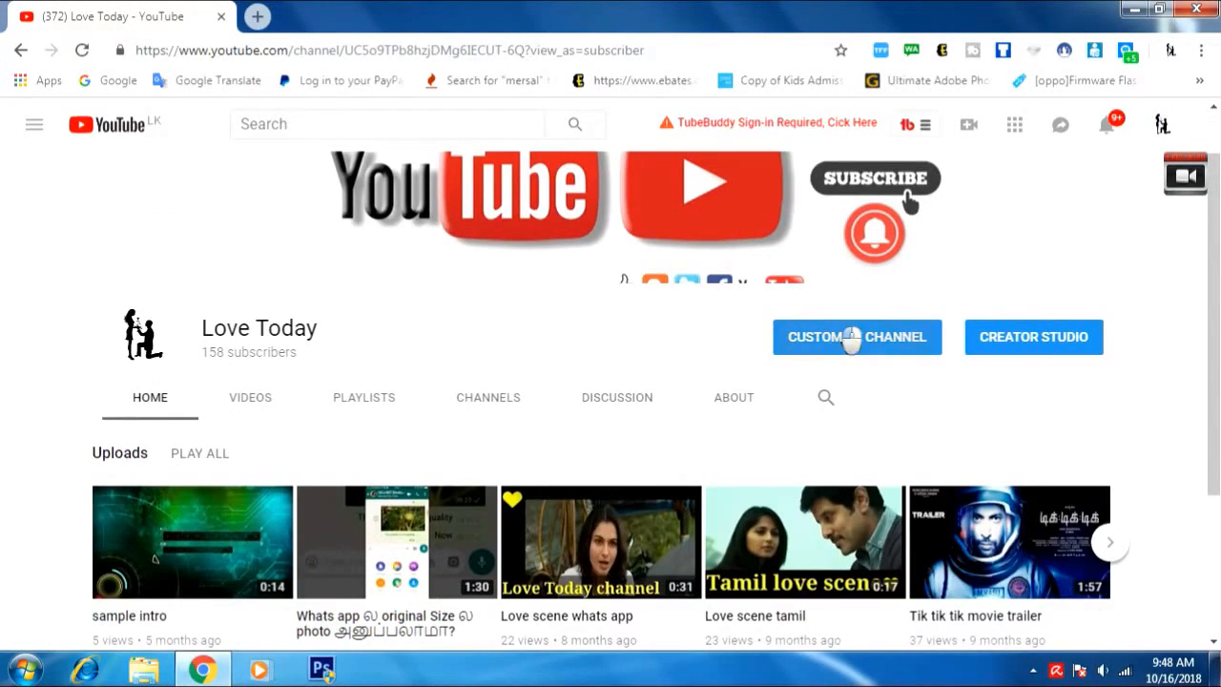
Step: Go through channel customization to the video manager and open the "sample intro" video's basic info for editing
left_click(847, 340)
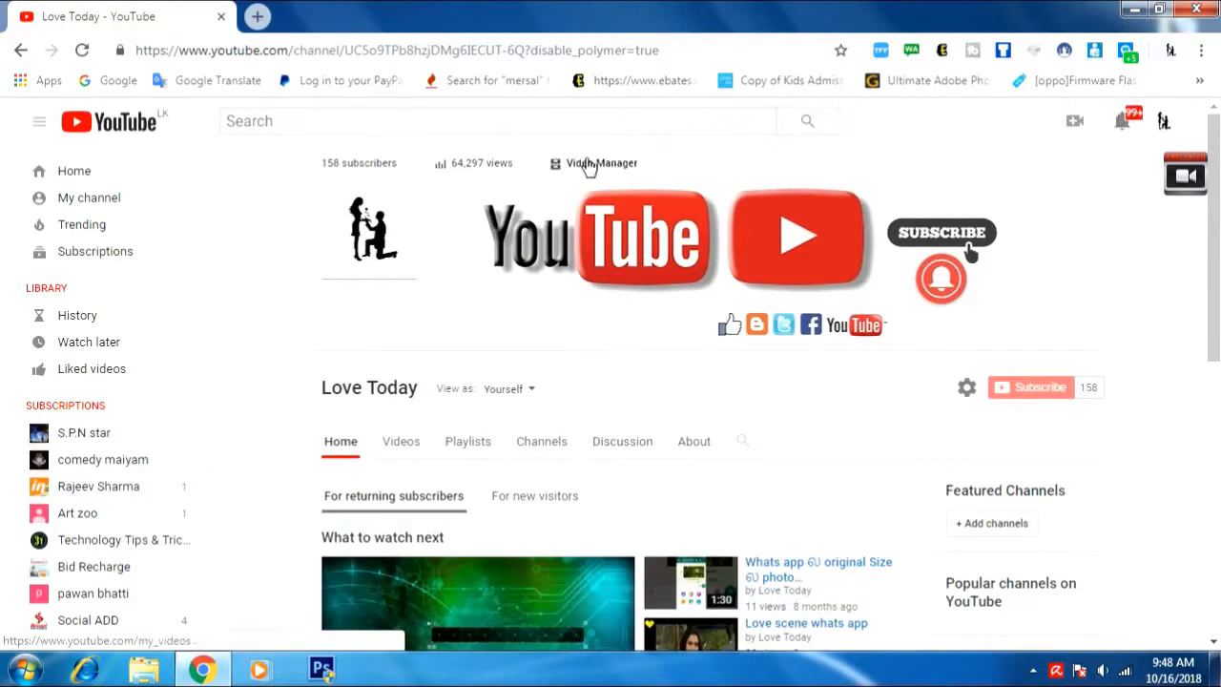
left_click(599, 166)
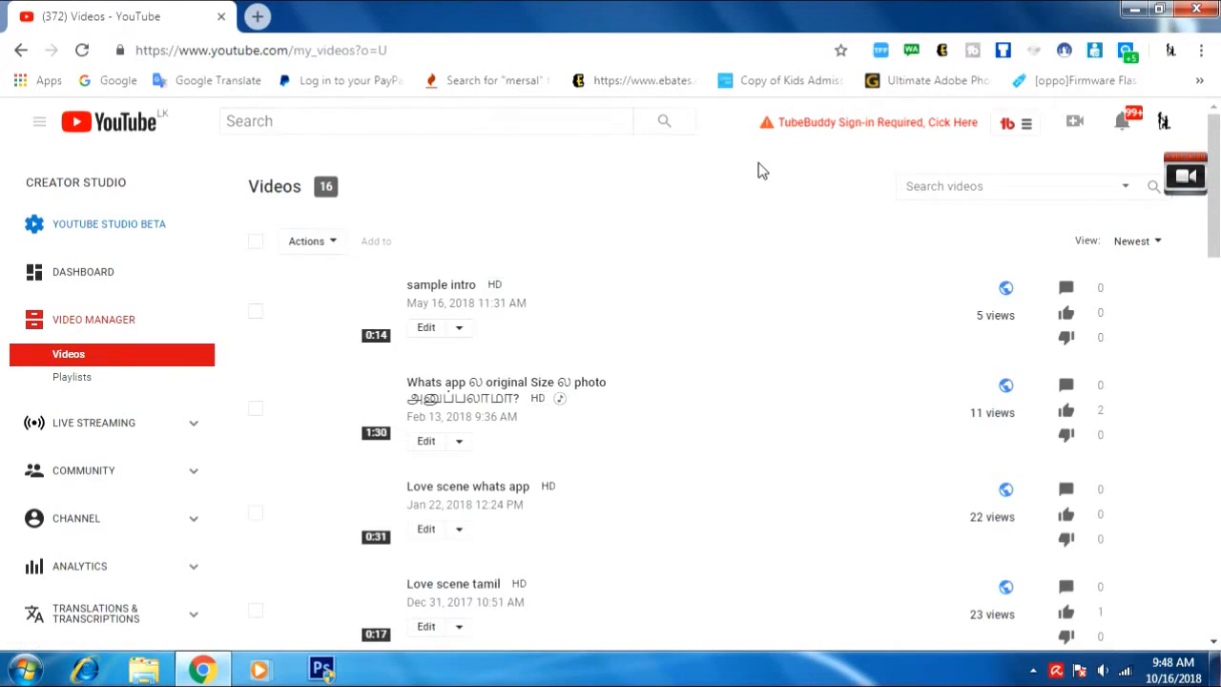
scroll(761, 169, "down", 1)
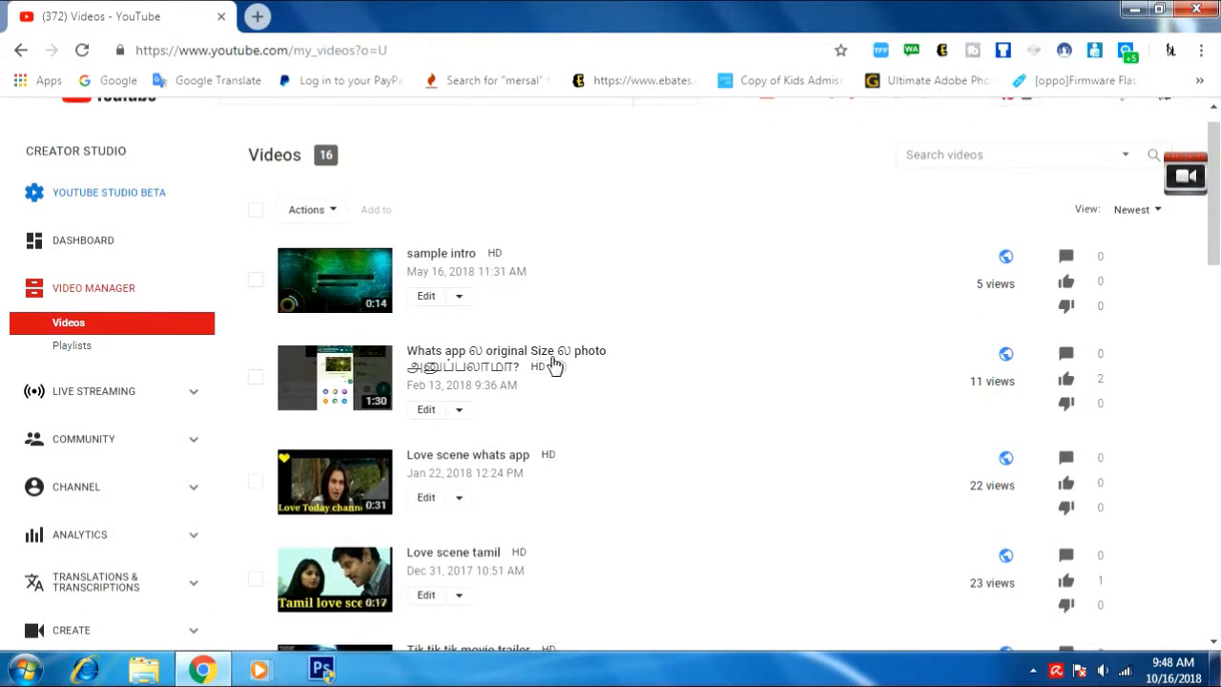
left_click(425, 298)
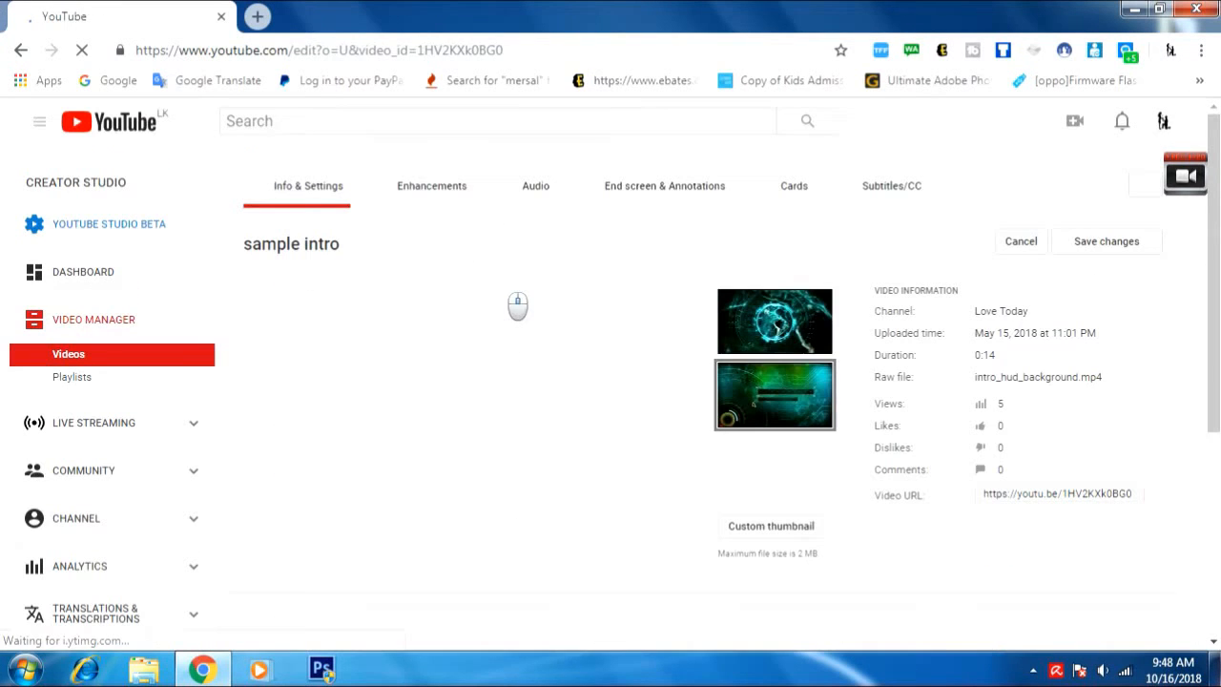
scroll(512, 305, "down", 3)
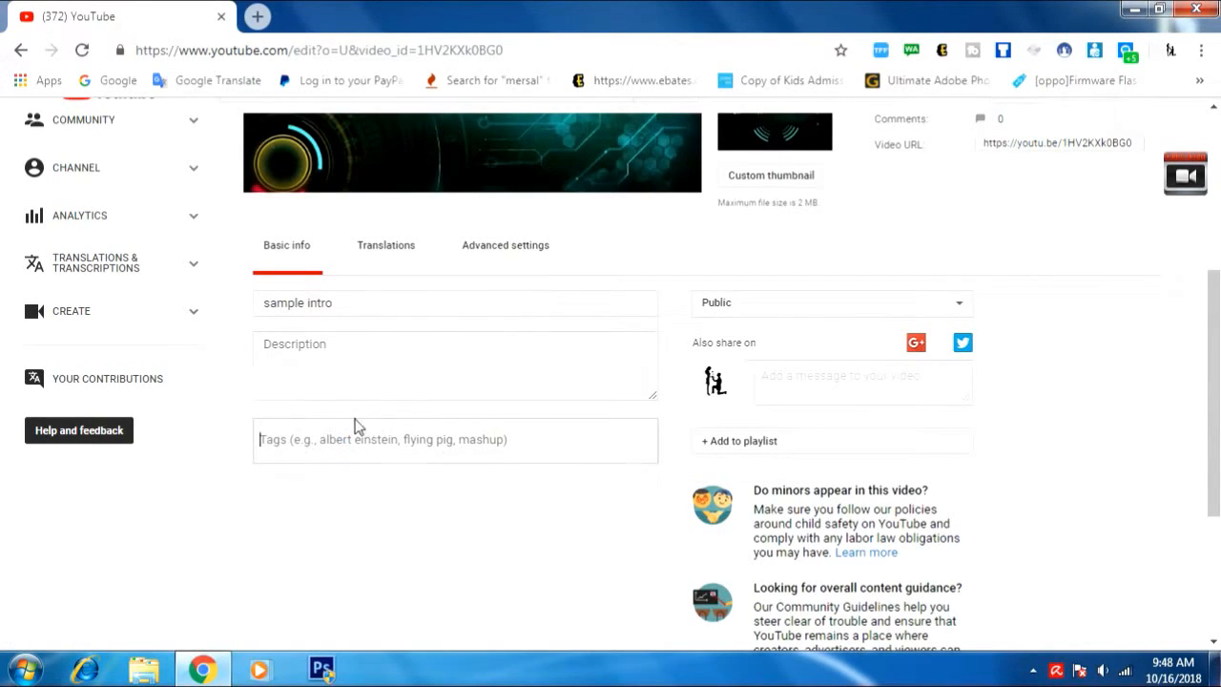
Step: Open Google in a new tab and search for the suggested phrase "intro creator"
left_click(257, 17)
left_click(118, 81)
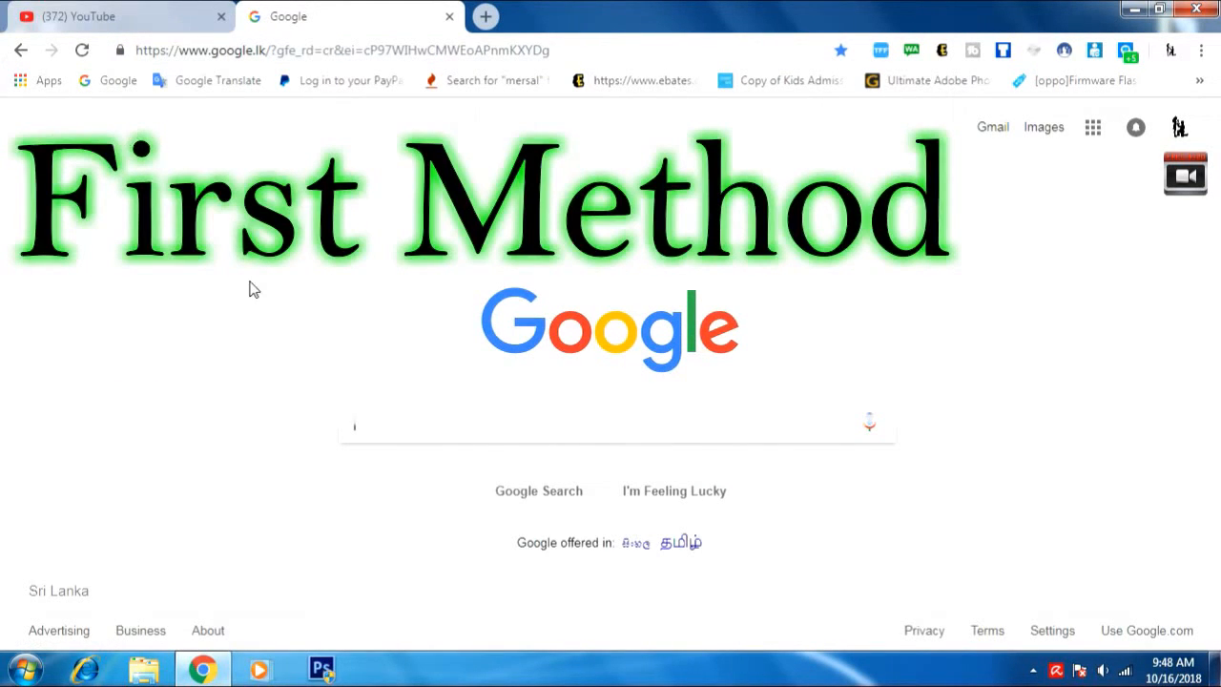
left_click(386, 423)
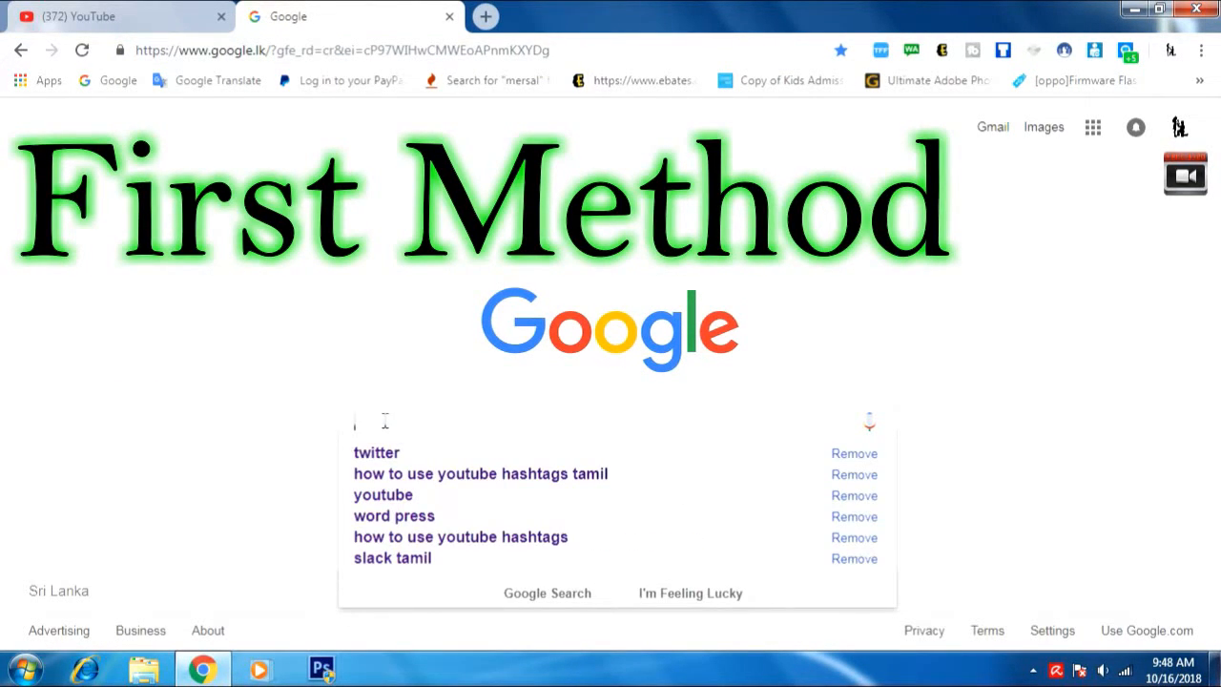
type("intr")
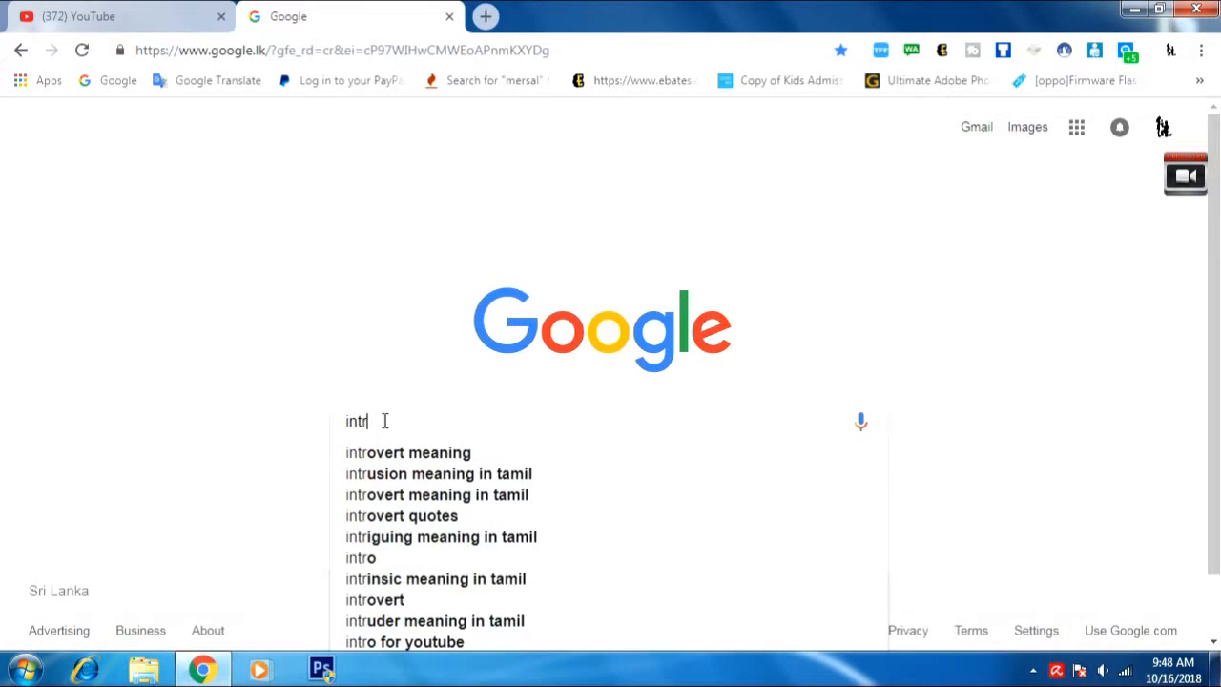
type("o")
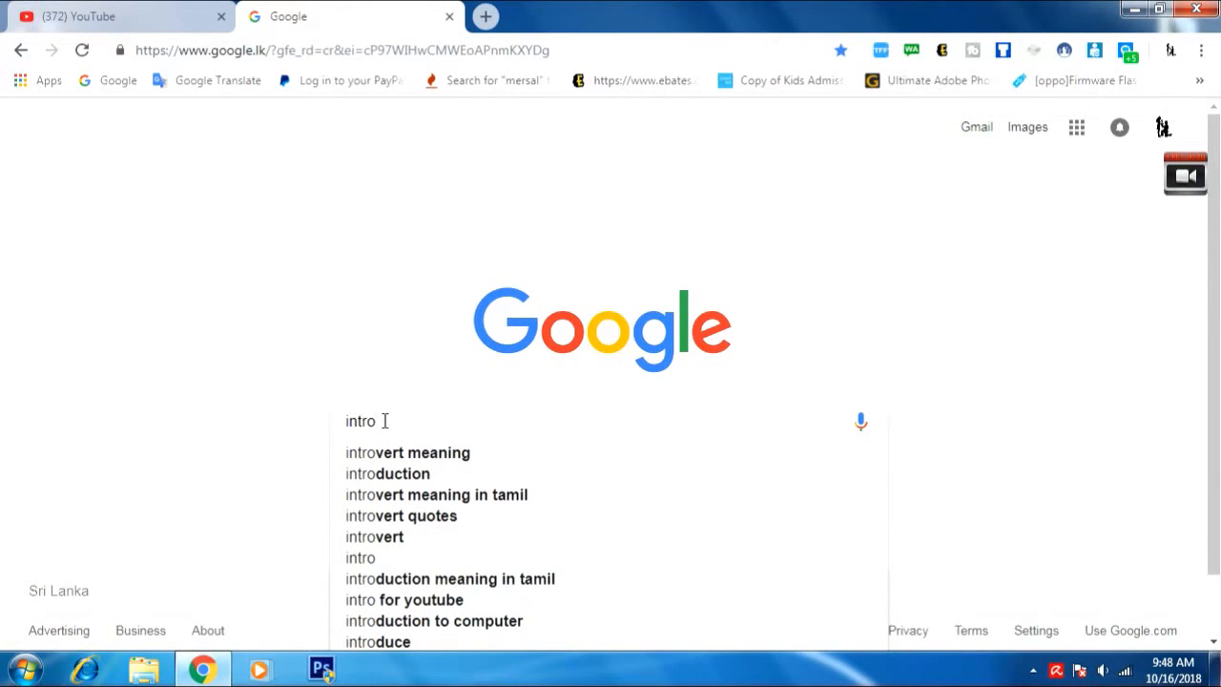
type(" cre")
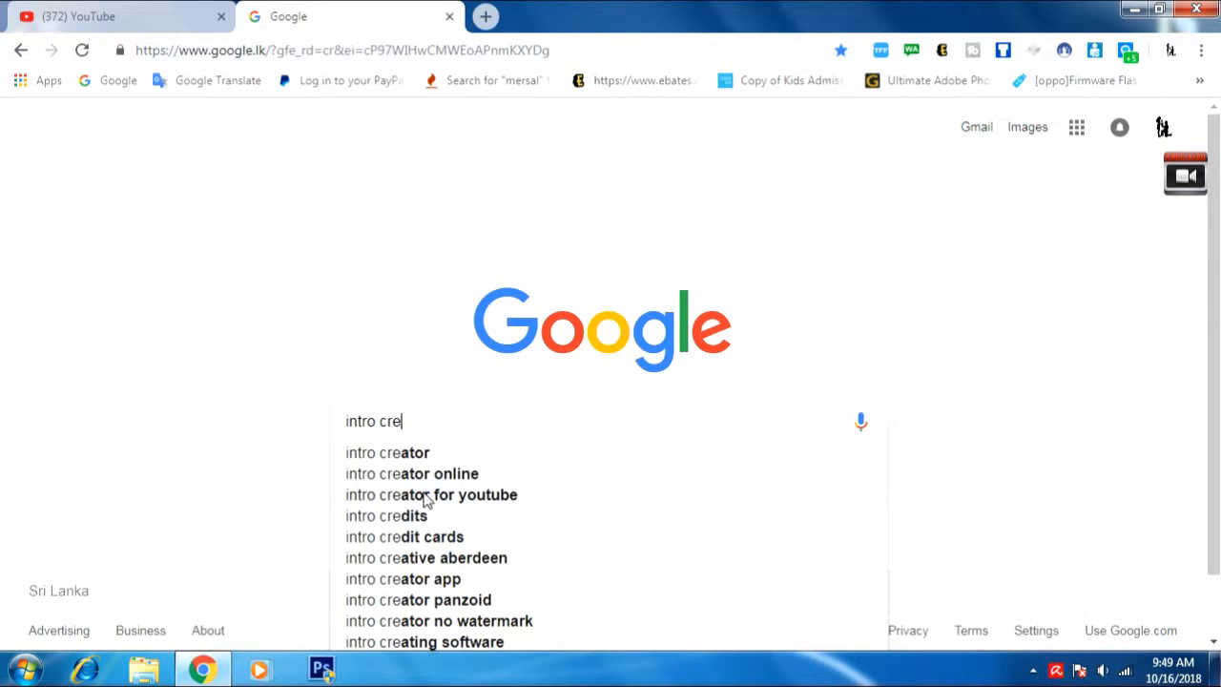
left_click(424, 453)
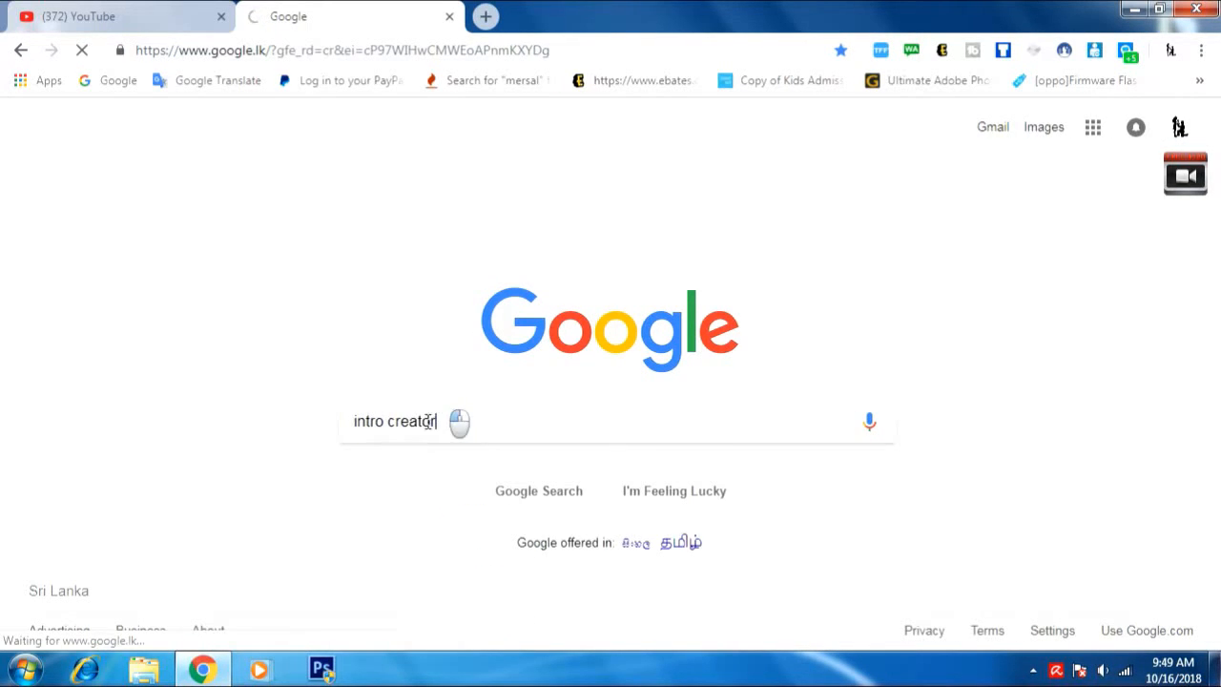
Step: Try to transfer the search phrase "intro creator" from Google into the video's tags
left_click_drag(458, 420, 330, 414)
left_click(95, 16)
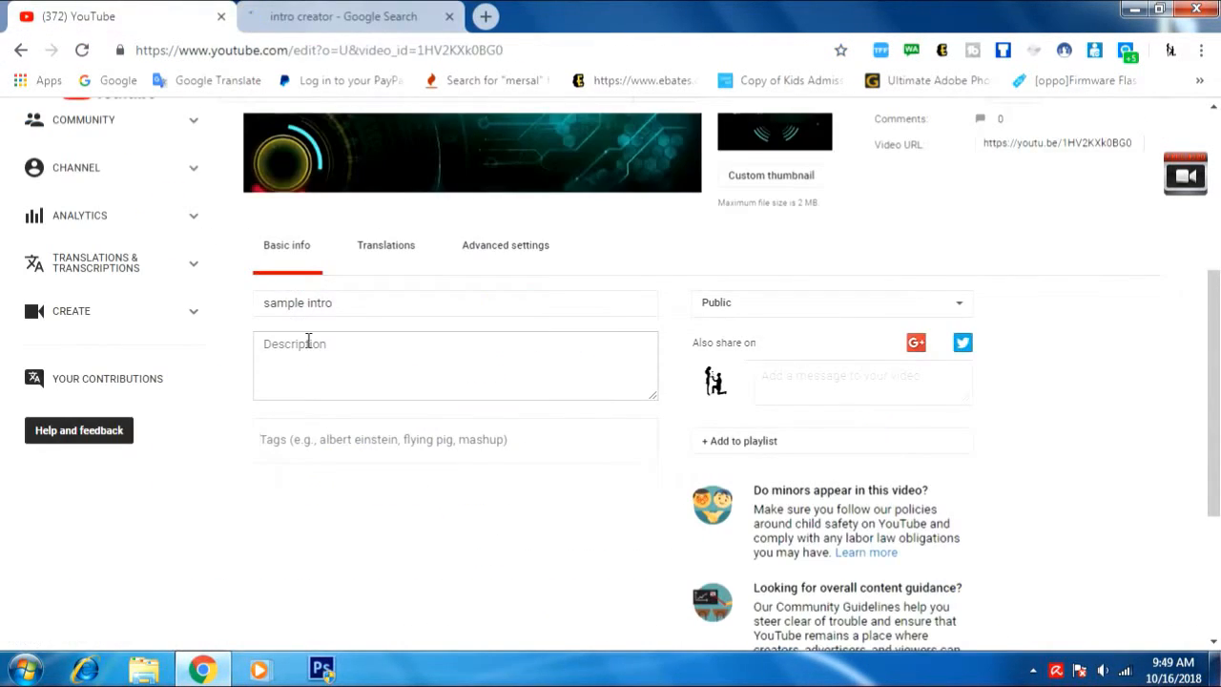
right_click(311, 439)
left_click(354, 261)
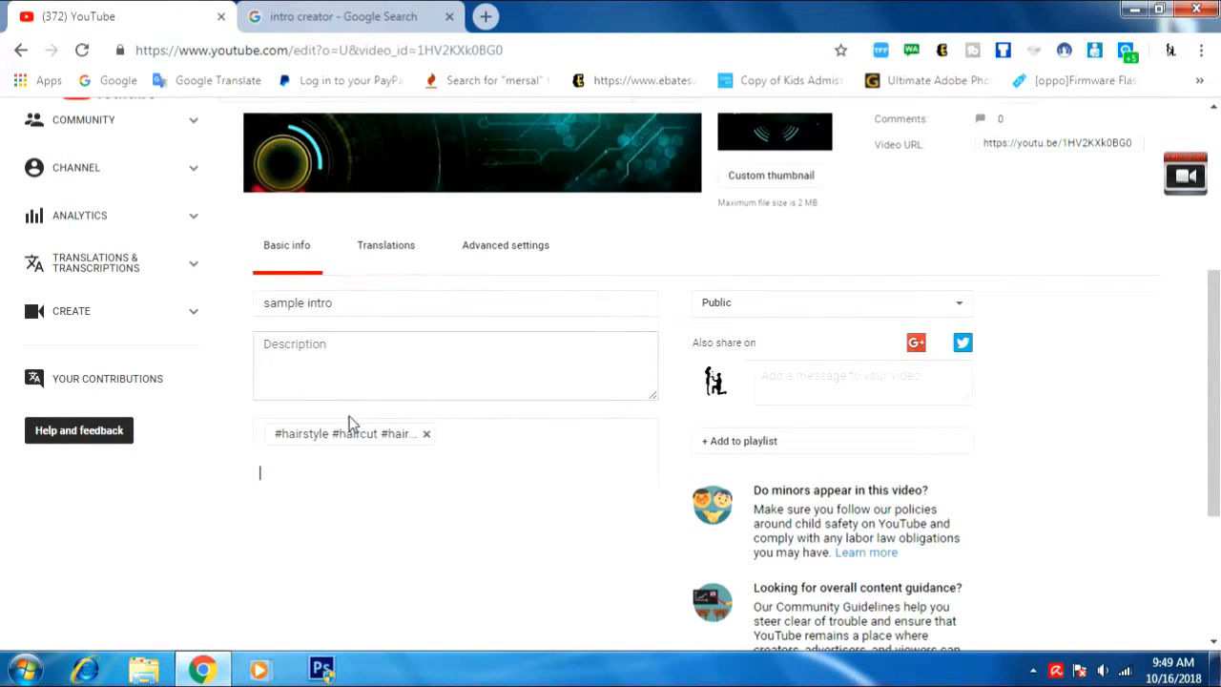
Step: Copy "intro creator" from the Google search and put it in the video's tags in place of the hairstyle tag
left_click(365, 13)
left_click_drag(267, 129, 155, 138)
right_click(195, 136)
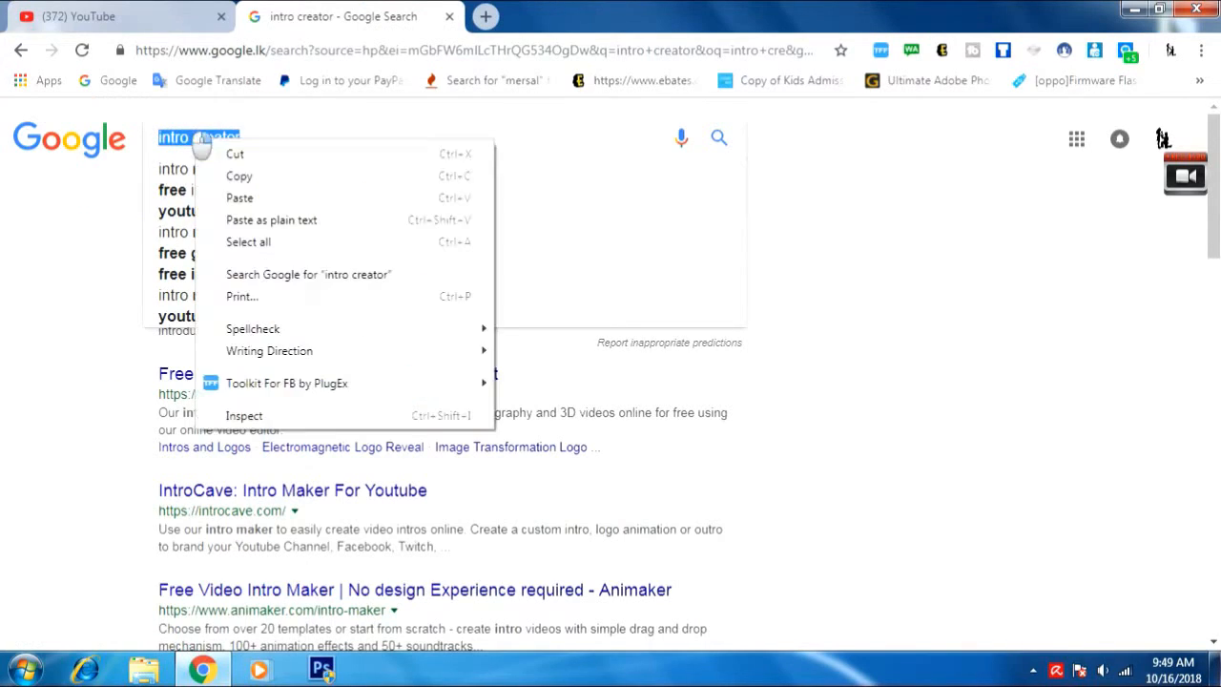
left_click(234, 175)
left_click(141, 10)
left_click(350, 357)
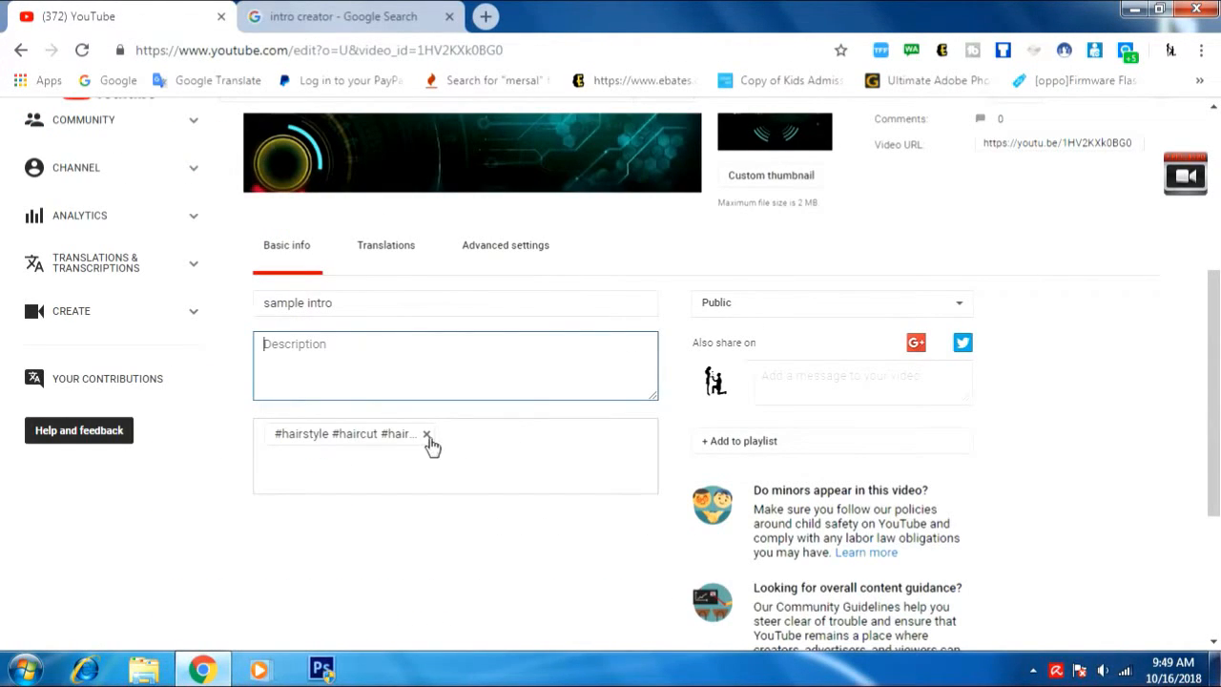
left_click(427, 434)
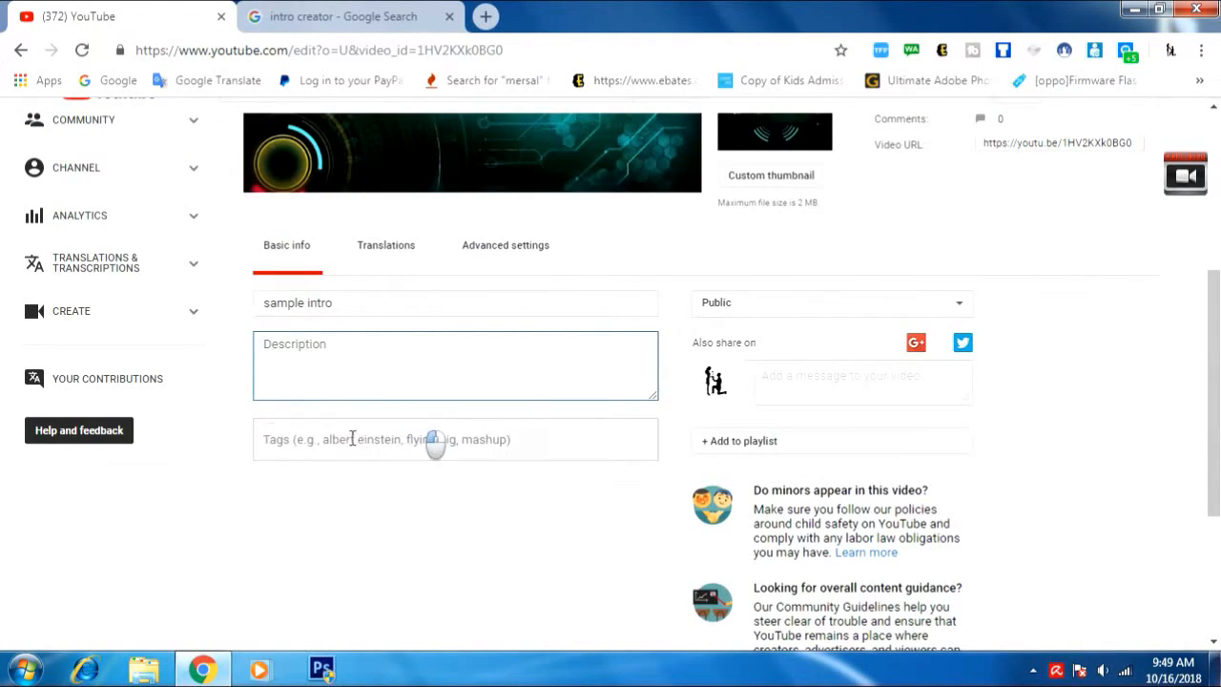
right_click(352, 437)
left_click(385, 258)
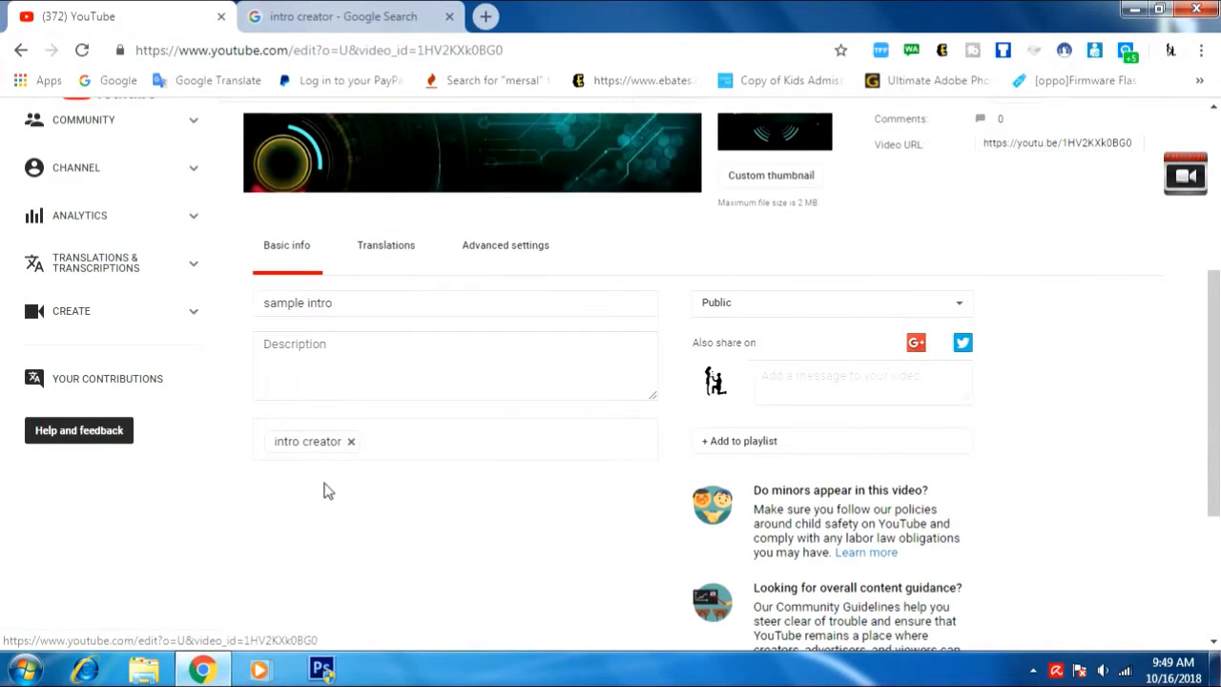
Step: Return to the Google search and change the query to the suggested phrase "intro maker"
left_click(330, 11)
left_click(299, 137)
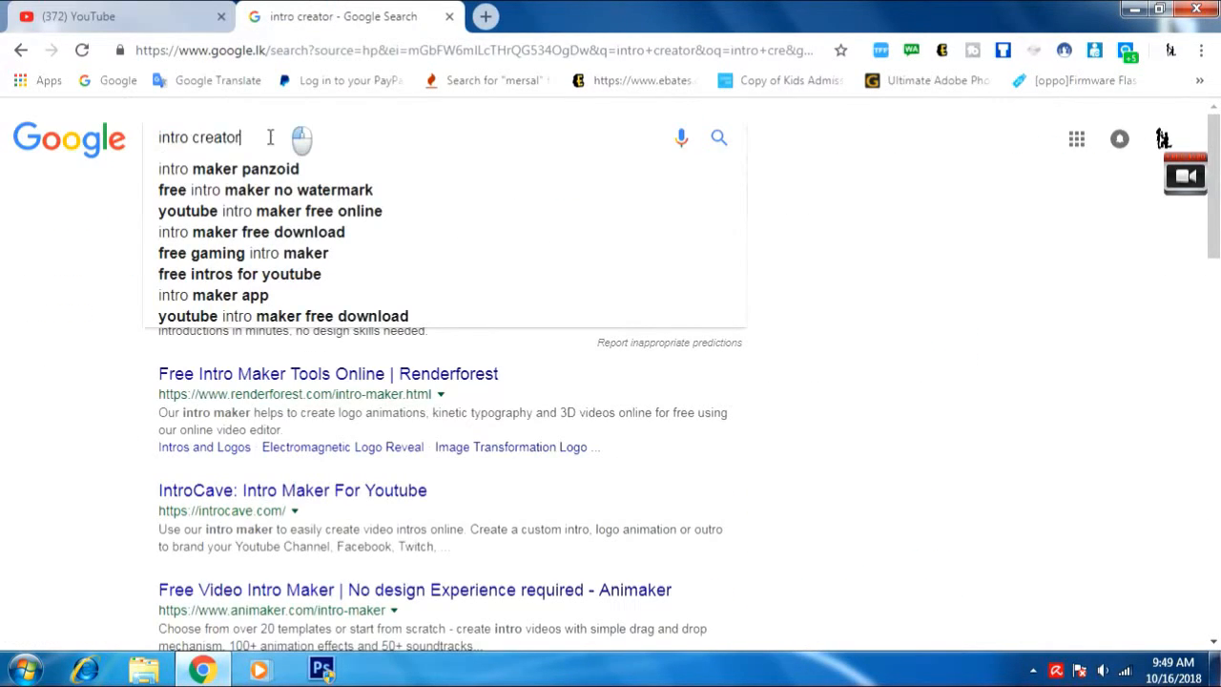
key("BackSpace")
key("BackSpace")
key("BackSpace")
key("BackSpace")
key("BackSpace")
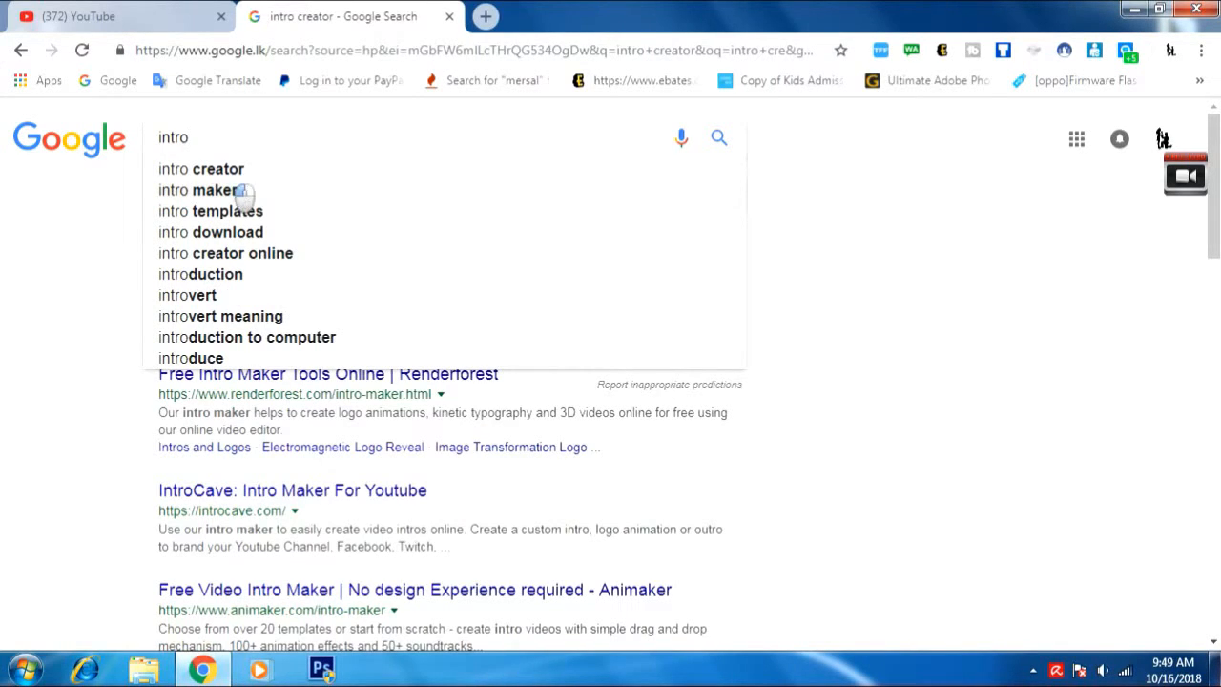
left_click(239, 191)
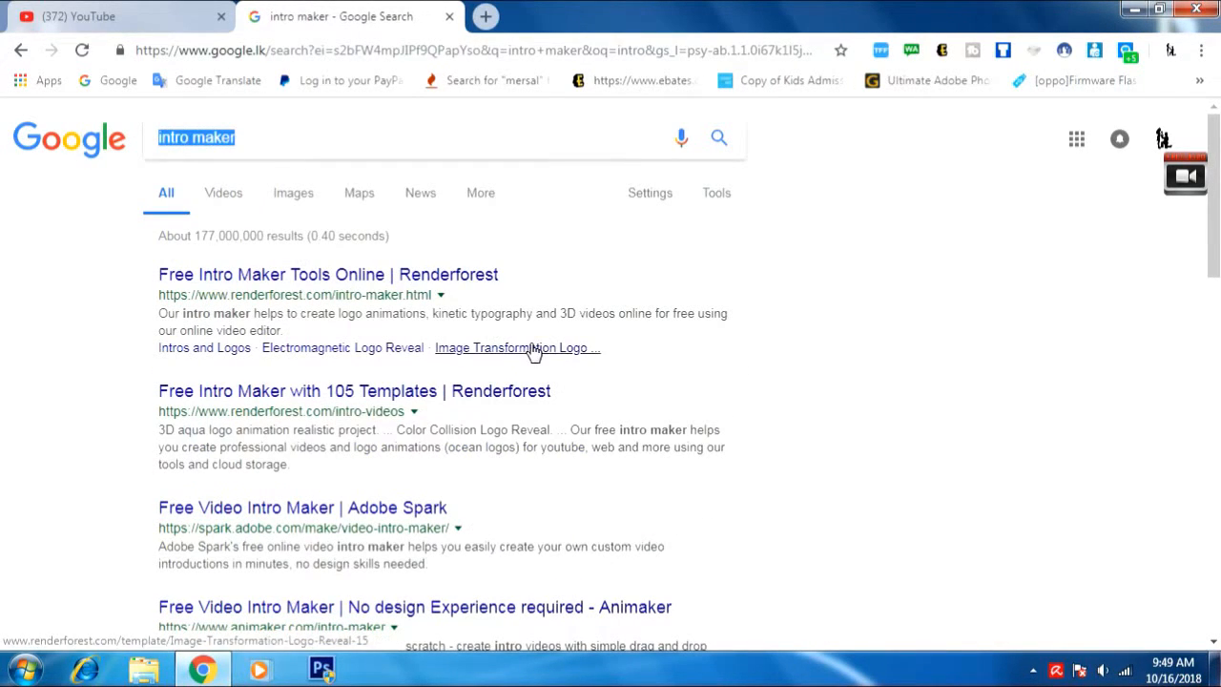
Step: Copy the search phrase "intro maker" and add it as a tag on the video
right_click(218, 140)
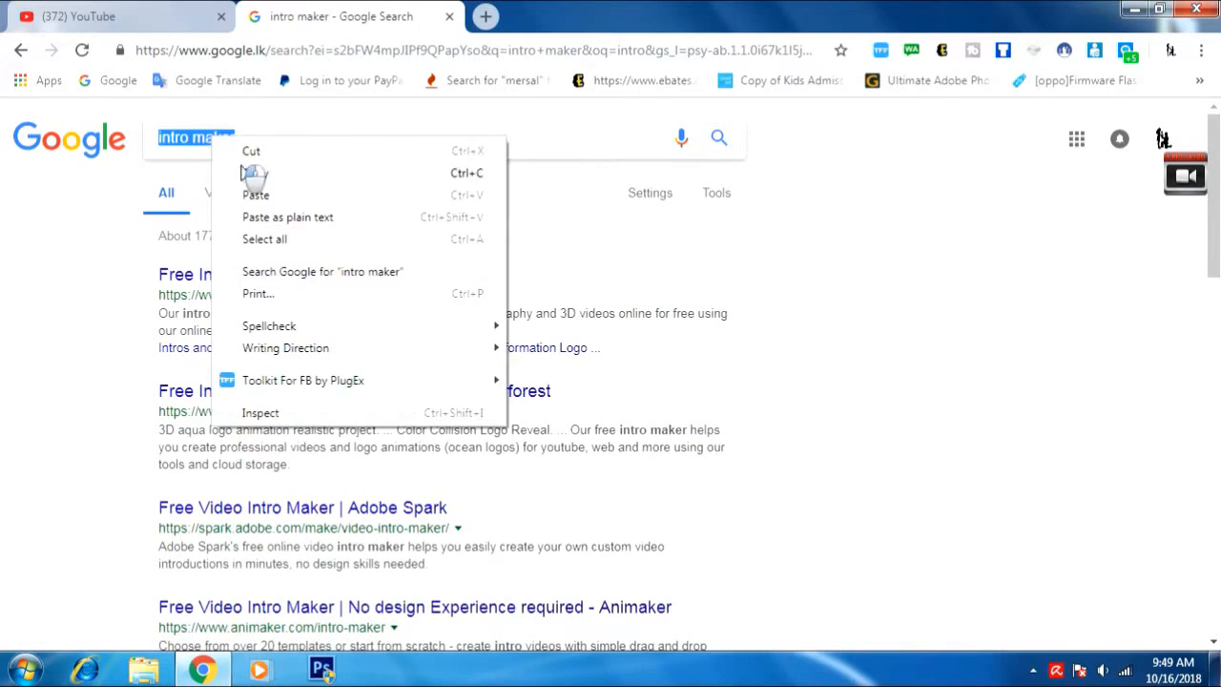
left_click(254, 172)
key("ctrl+Tab")
left_click(412, 448)
right_click(412, 449)
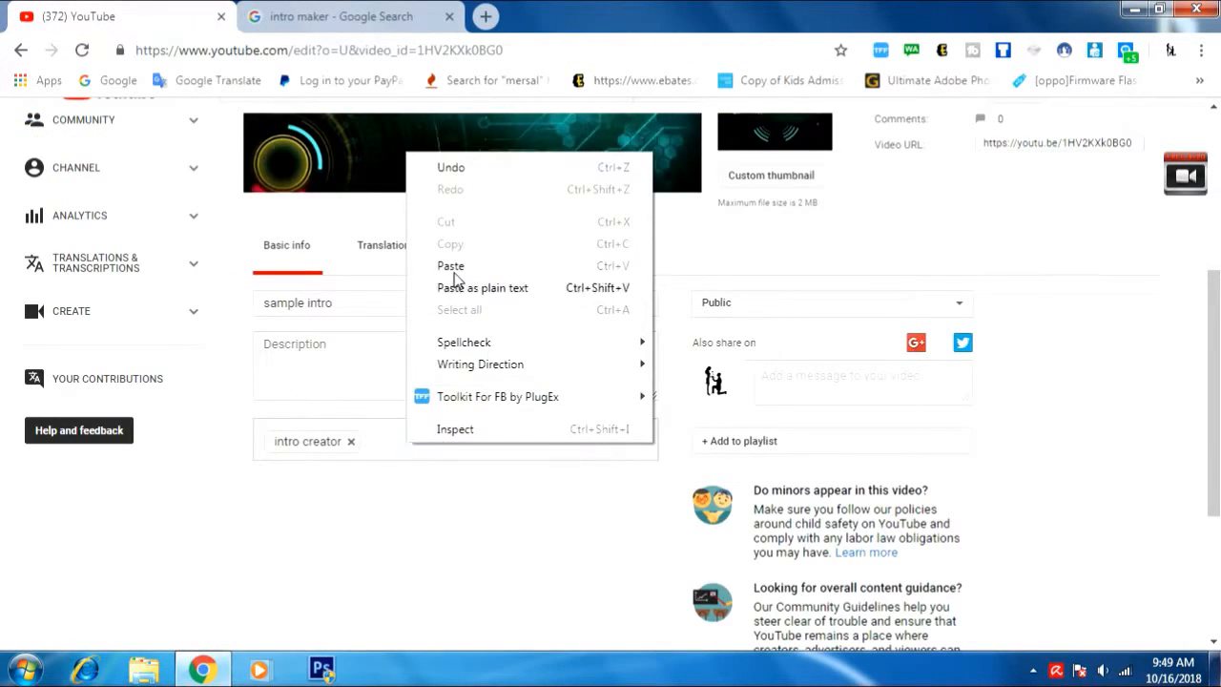
left_click(422, 254)
Step: Change the Google query to the suggested phrase "intro for youtube" and search for it
key("ctrl+Tab")
left_click(307, 148)
key("BackSpace")
key("BackSpace")
key("BackSpace")
key("BackSpace")
key("BackSpace")
key("BackSpace")
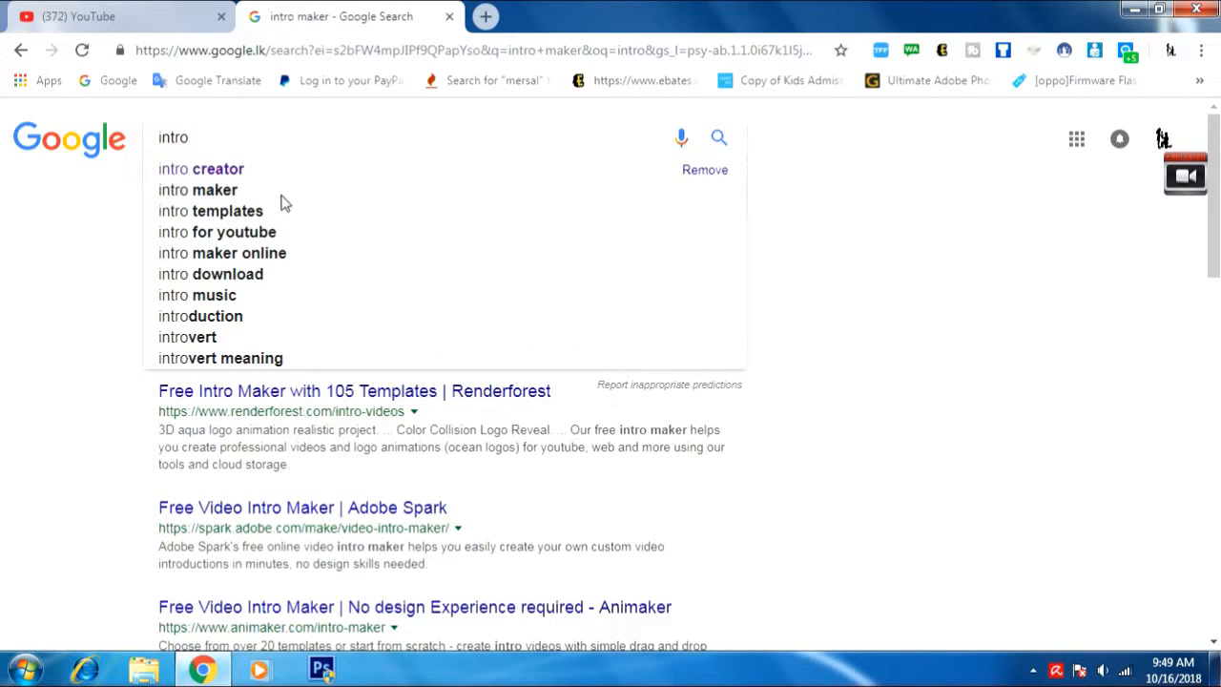
left_click(272, 232)
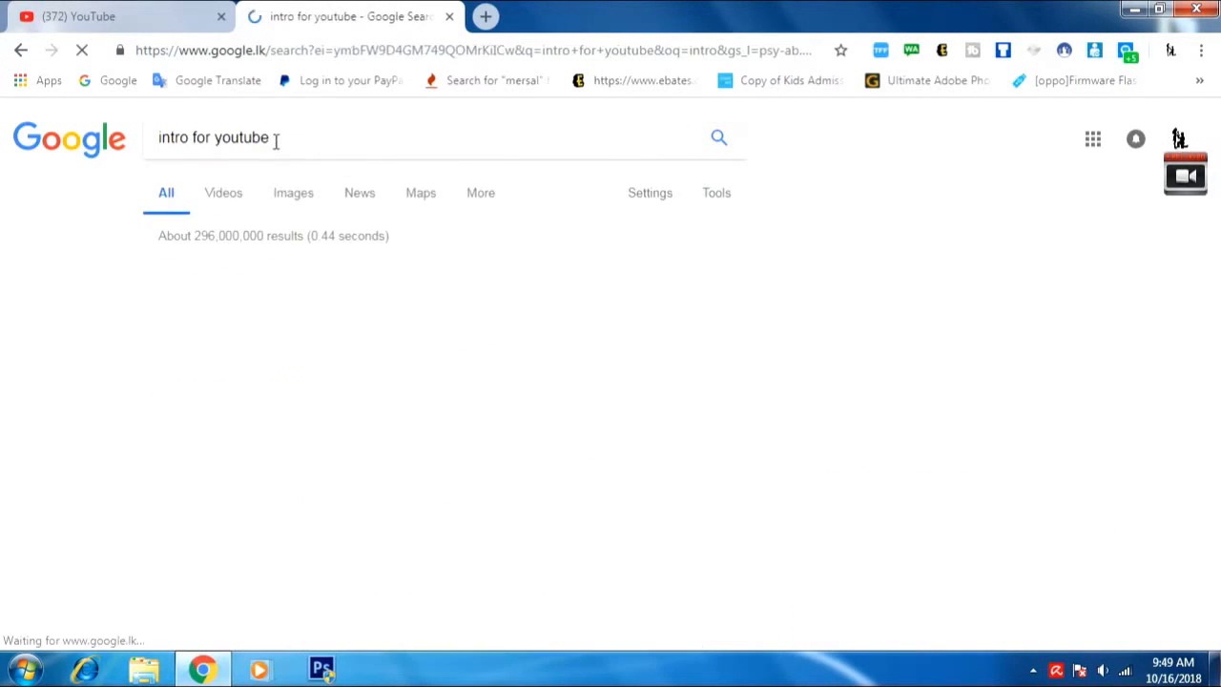
Step: Copy the search phrase "intro for youtube" and add it as the video's third tag
triple_click(282, 140)
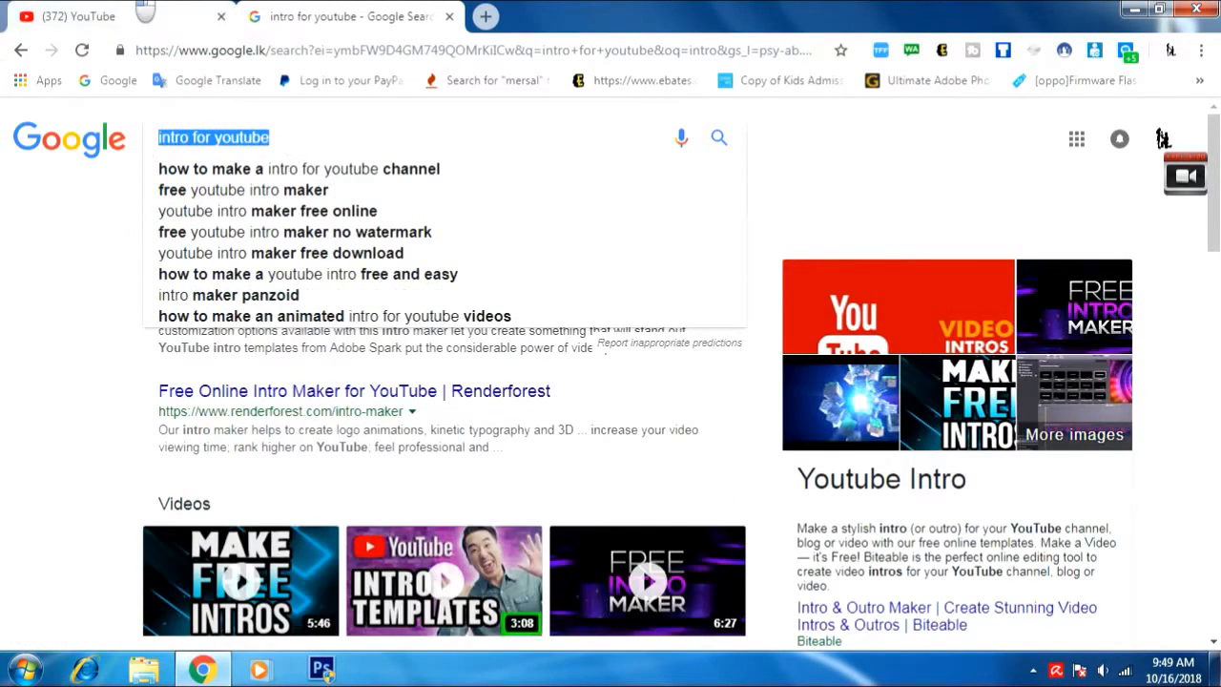
key("ctrl+shift+Tab")
left_click(486, 445)
key("ctrl+v")
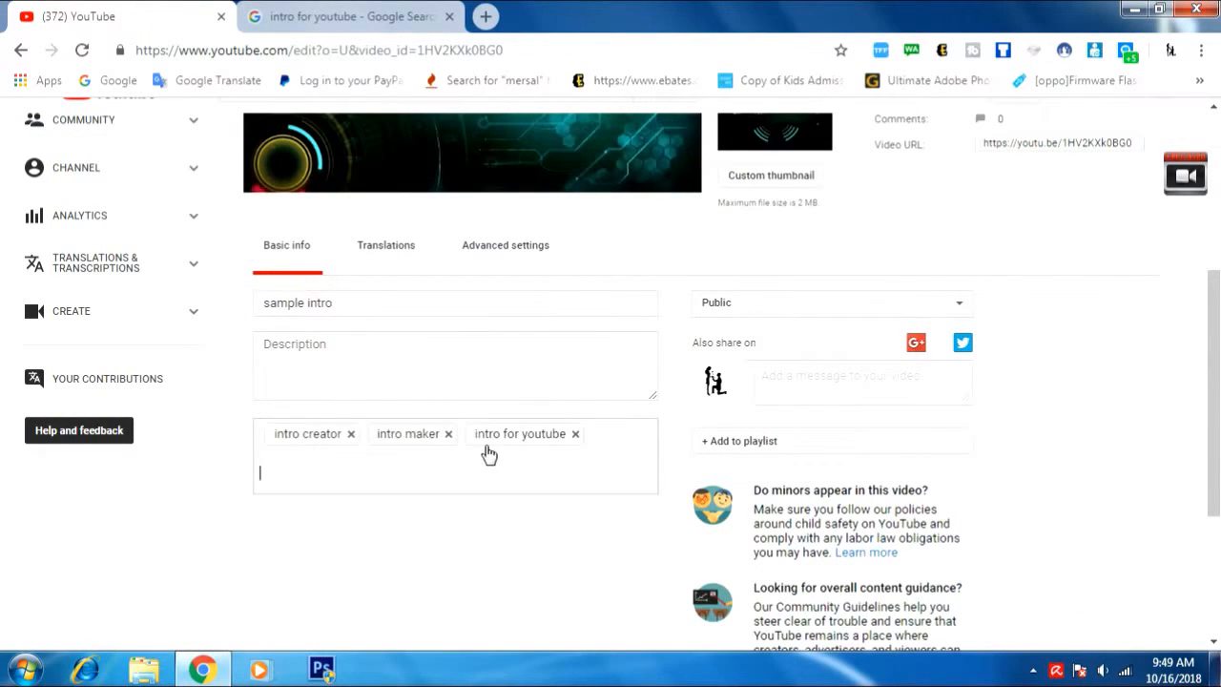
left_click(471, 413)
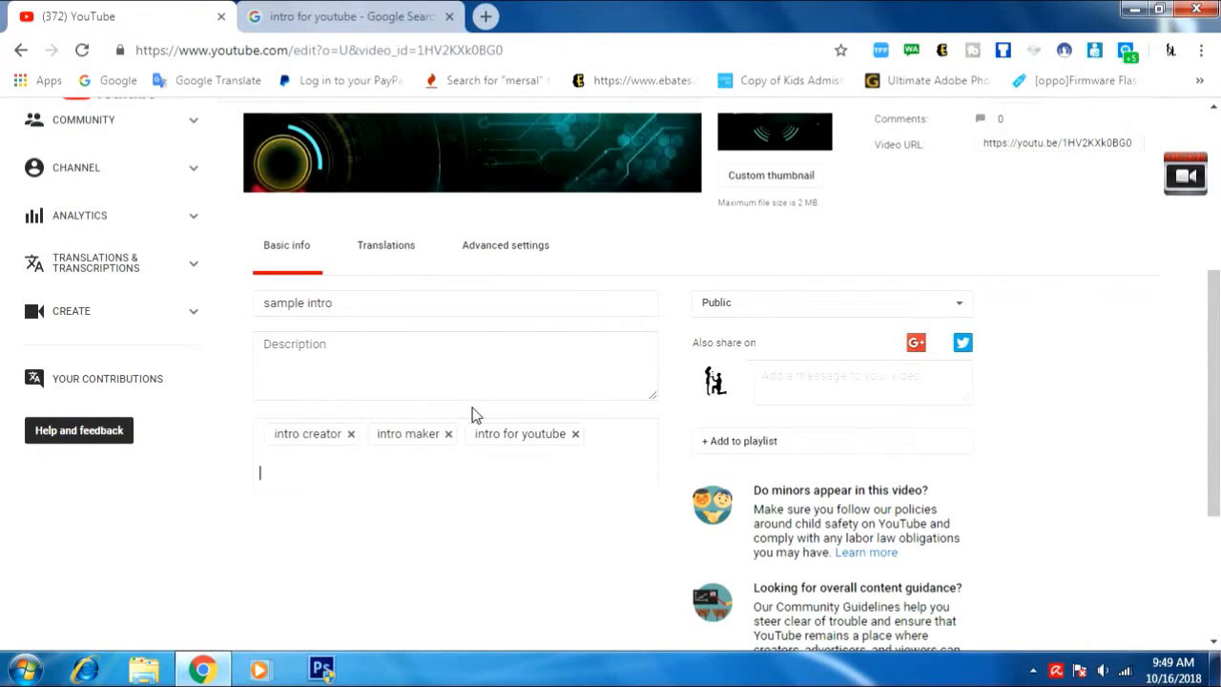
Step: Open the TubeBuddy sign-in panel from the video's edit page and try to sign in with YouTube
scroll(619, 409, "up", 4)
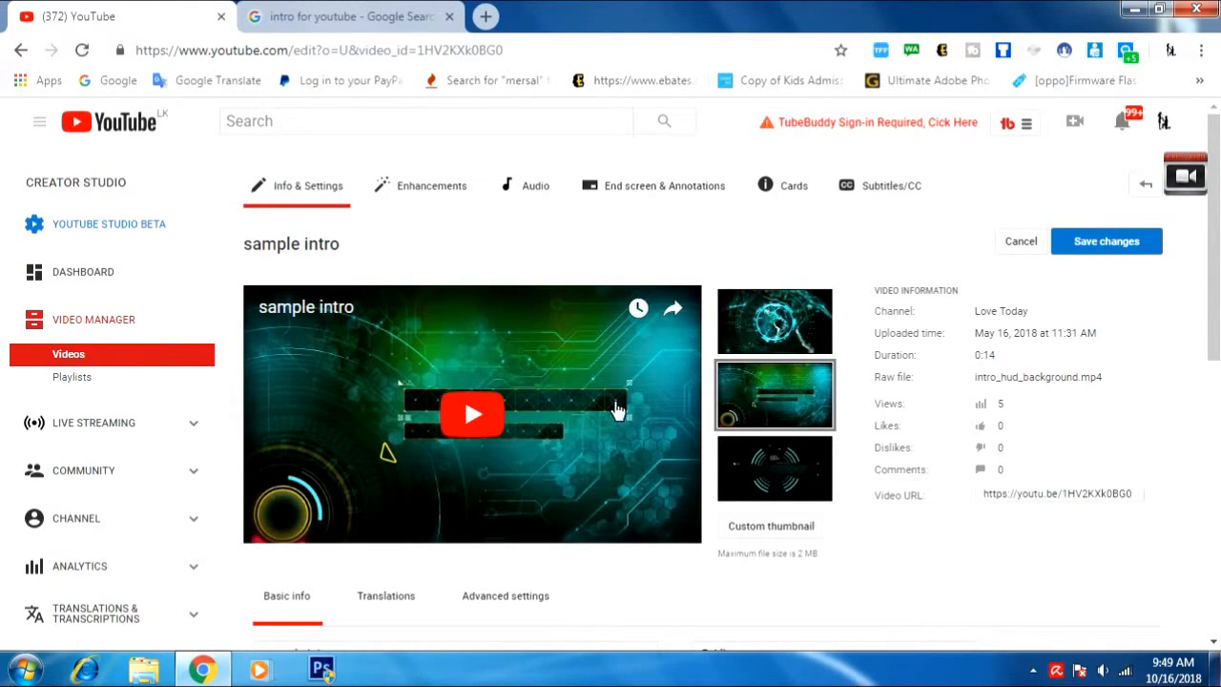
left_click(965, 124)
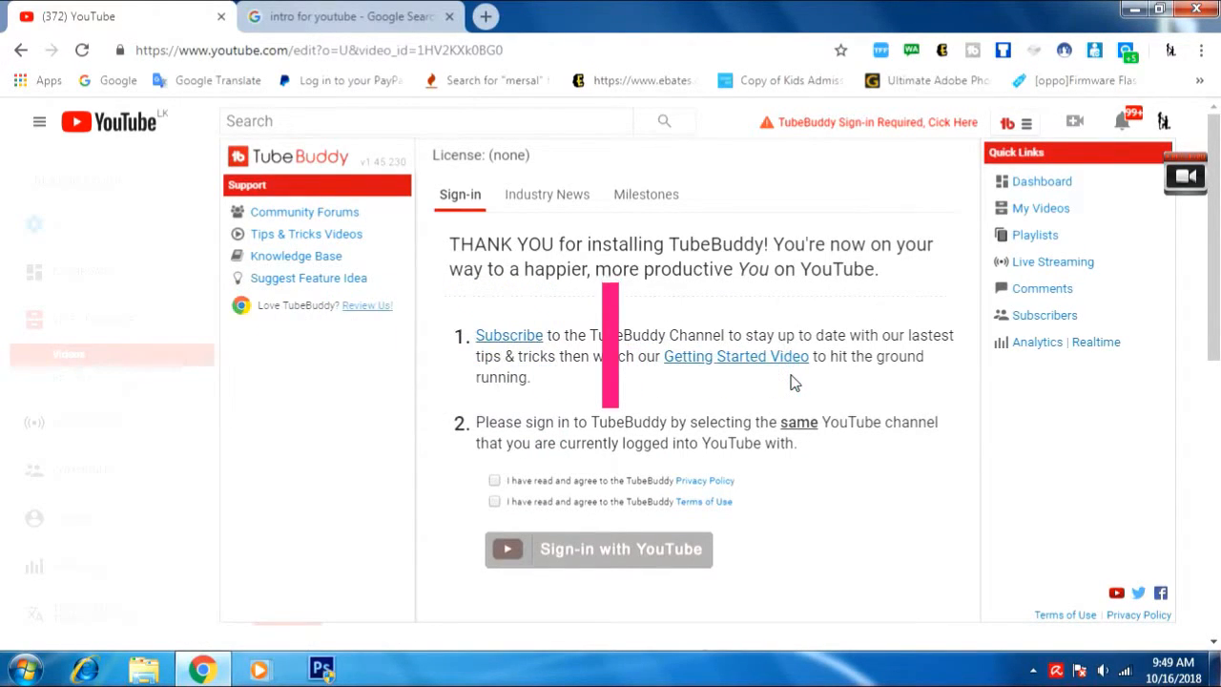
left_click(605, 550)
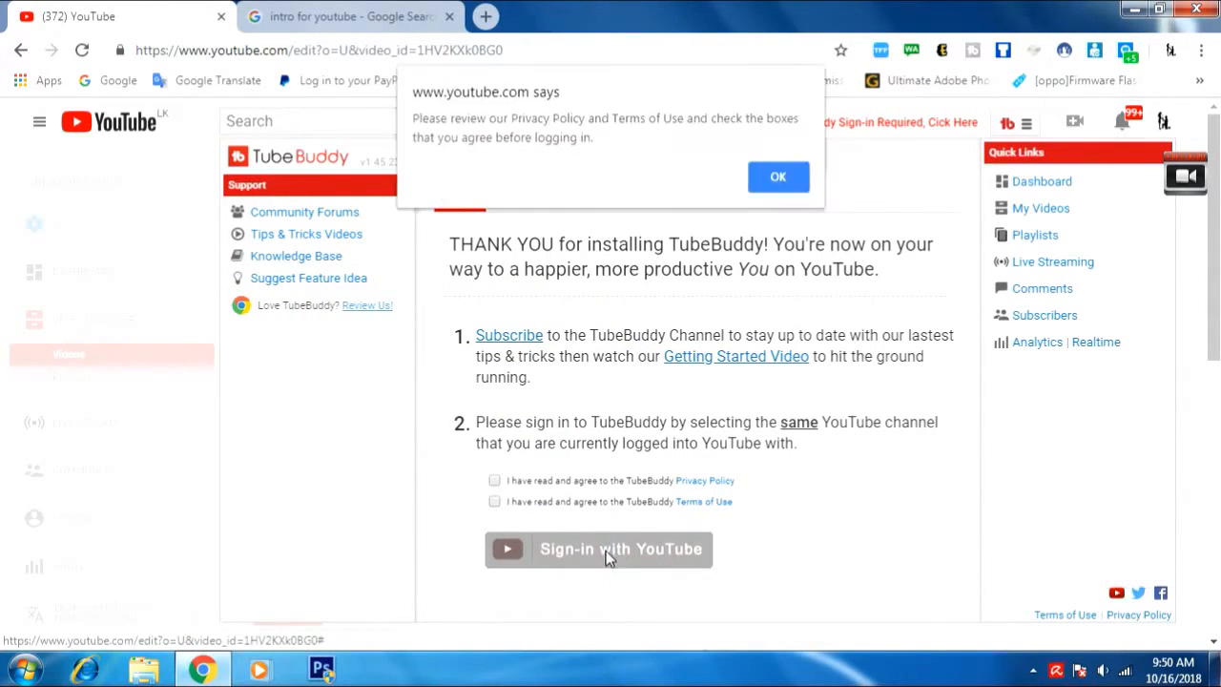
left_click(777, 180)
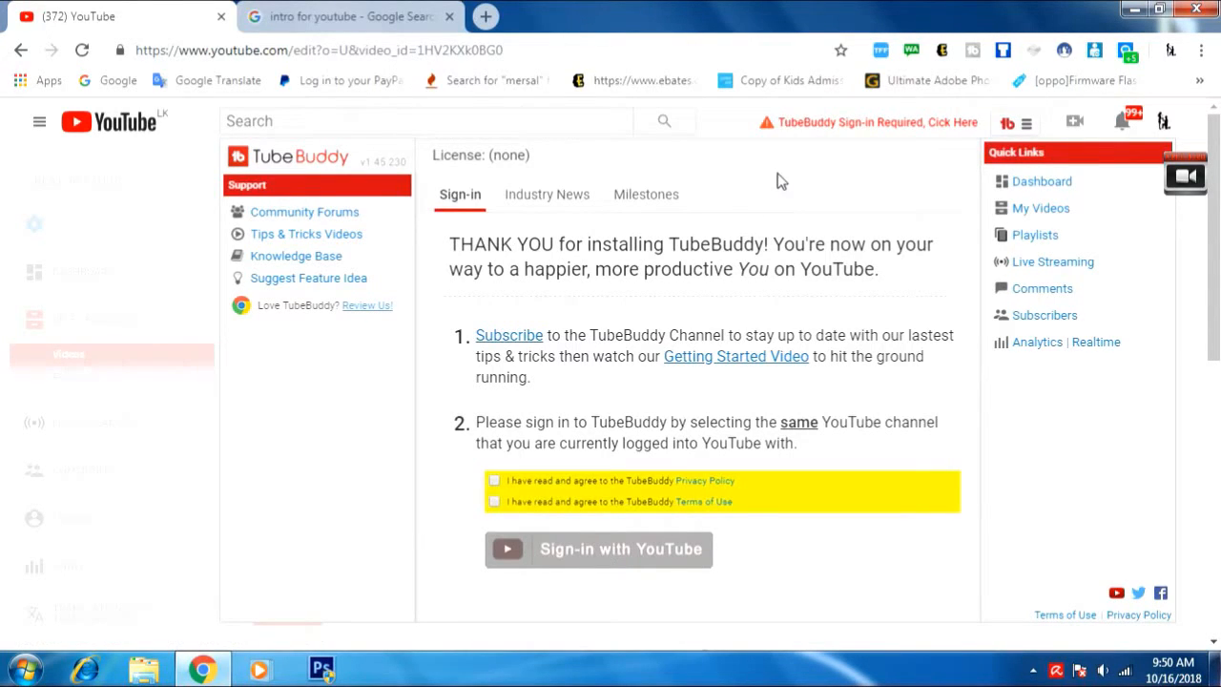
Step: Agree to TubeBuddy's Privacy Policy and Terms of Use, and start the YouTube sign-in, leaving the edit page without saving
left_click(495, 481)
left_click(494, 500)
left_click(608, 551)
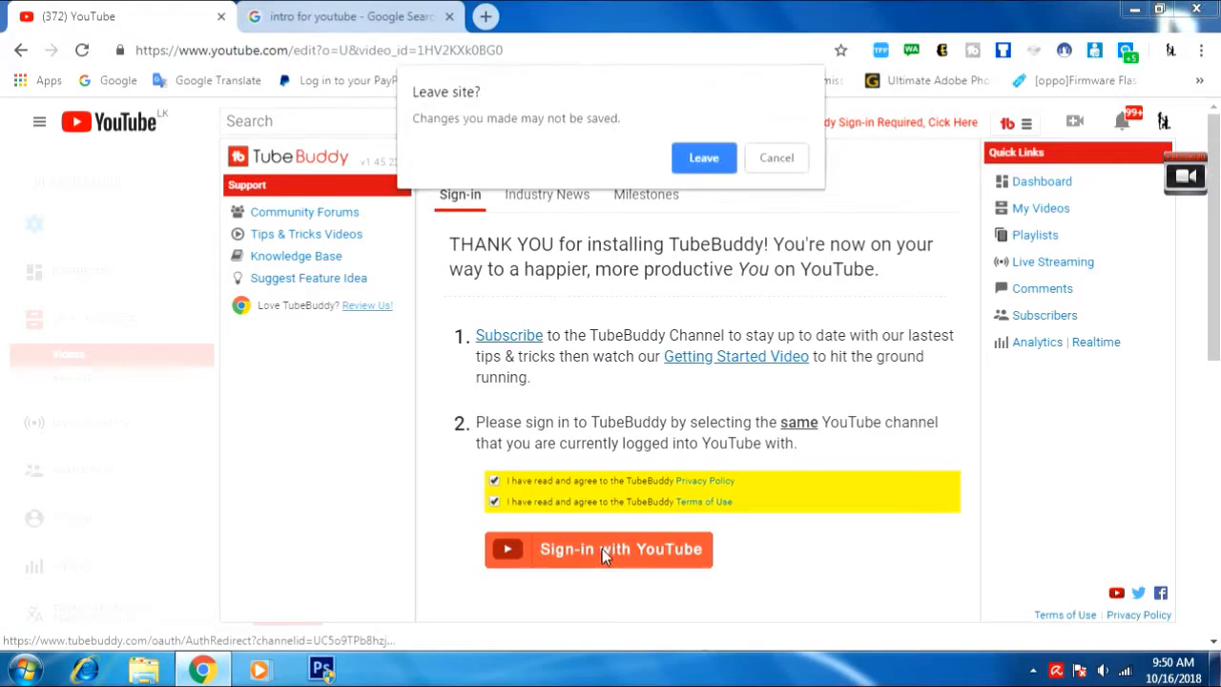
left_click(699, 162)
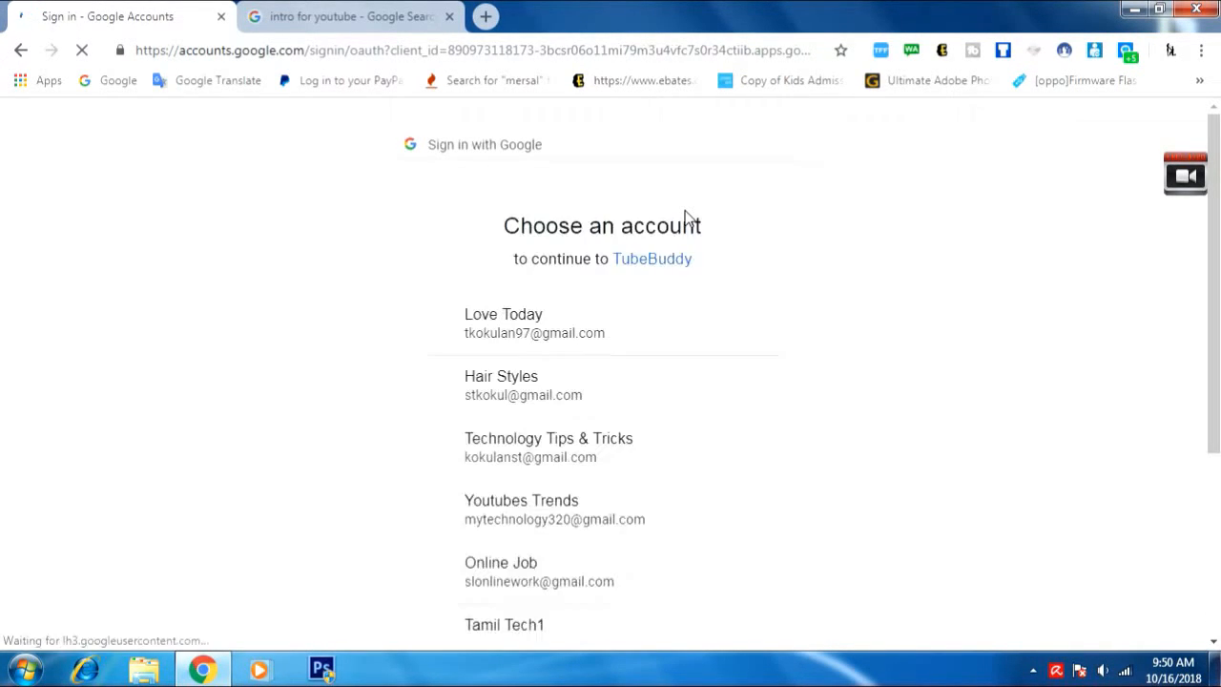
Step: Select the Love Today Google account rather than its brand account and allow TubeBuddy to access it
scroll(507, 311, "down", 1)
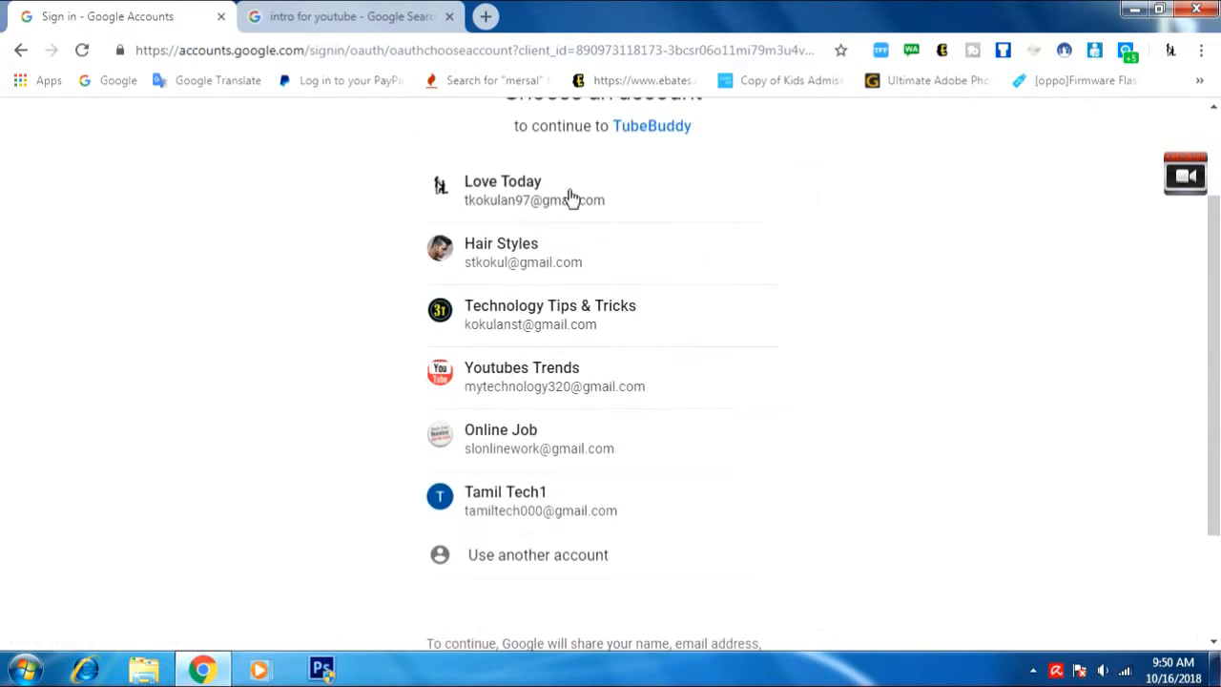
left_click(572, 196)
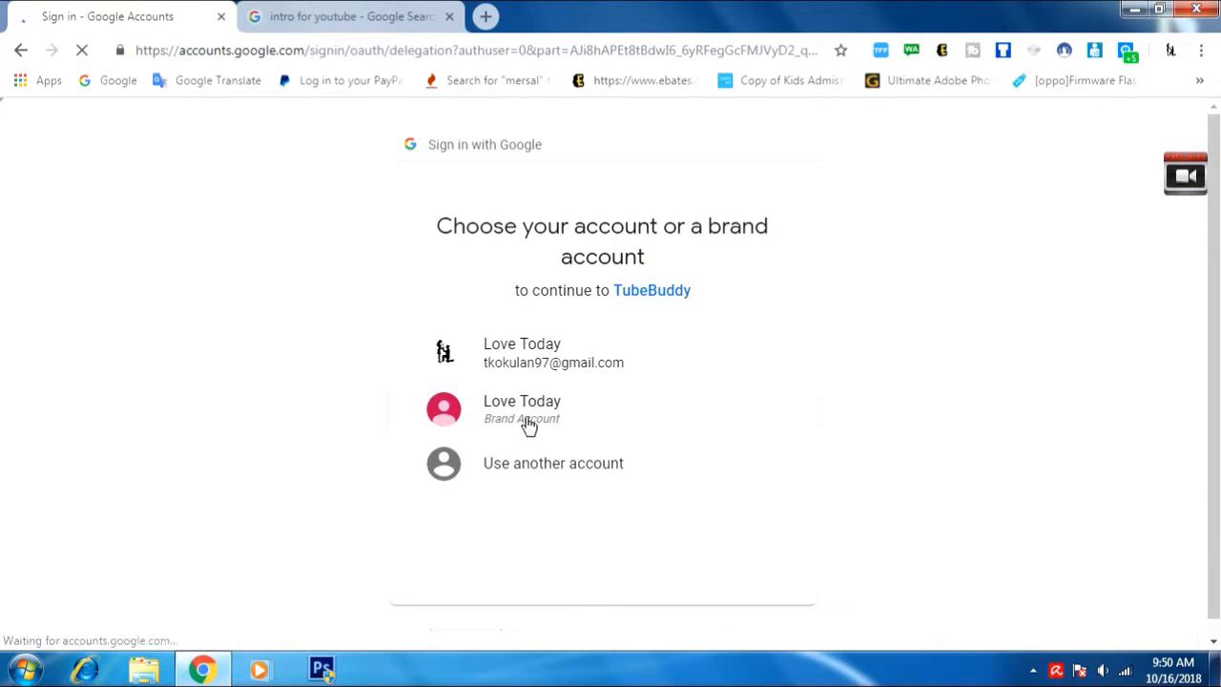
left_click(658, 363)
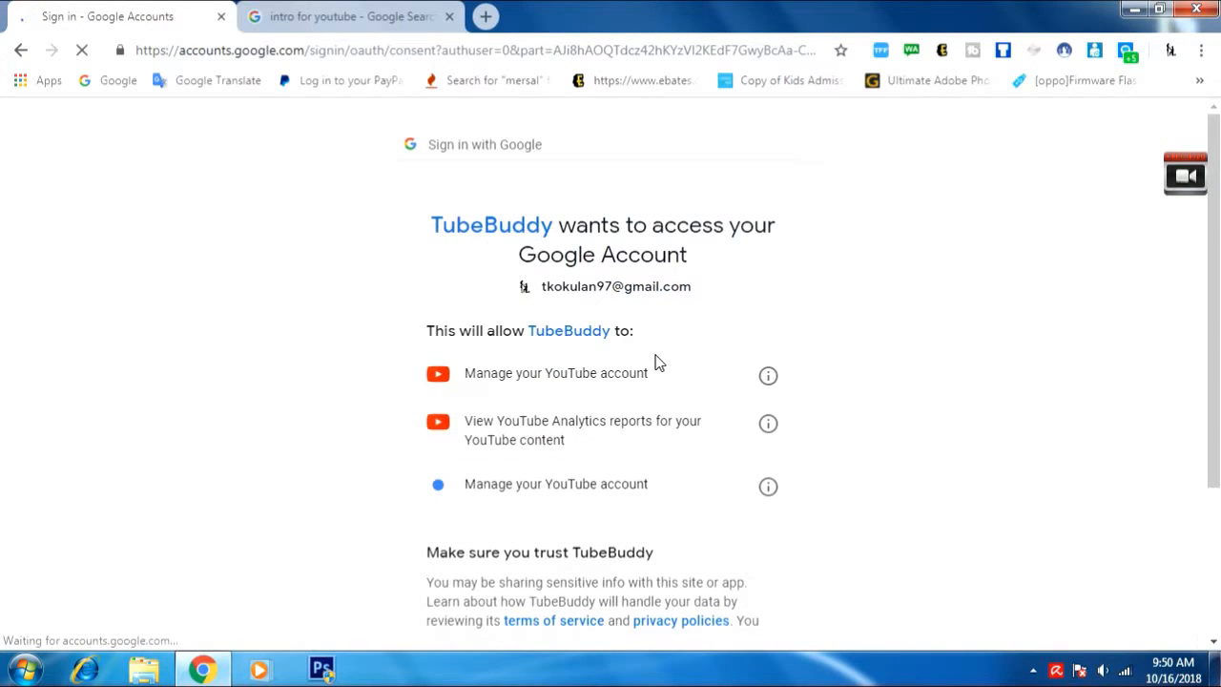
scroll(659, 360, "down", 2)
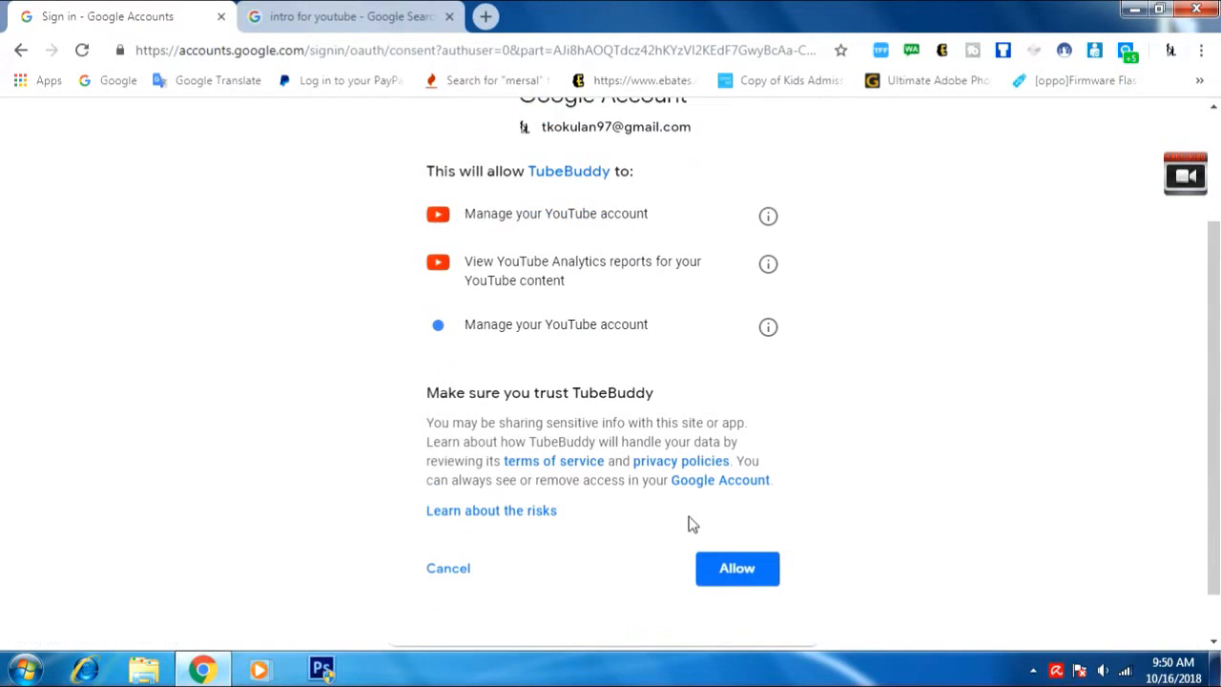
left_click(736, 568)
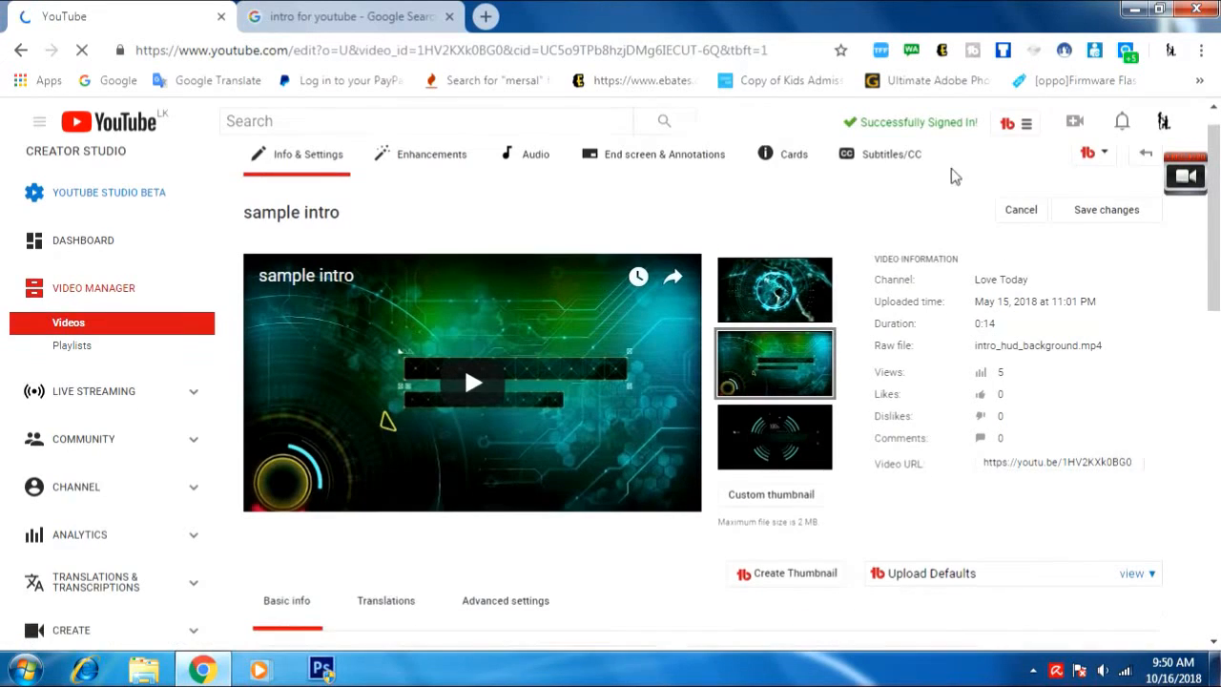
Step: Open TubeBuddy's Tag Explorer from the video's edit page and explore the tag "intro"
scroll(687, 382, "down", 4)
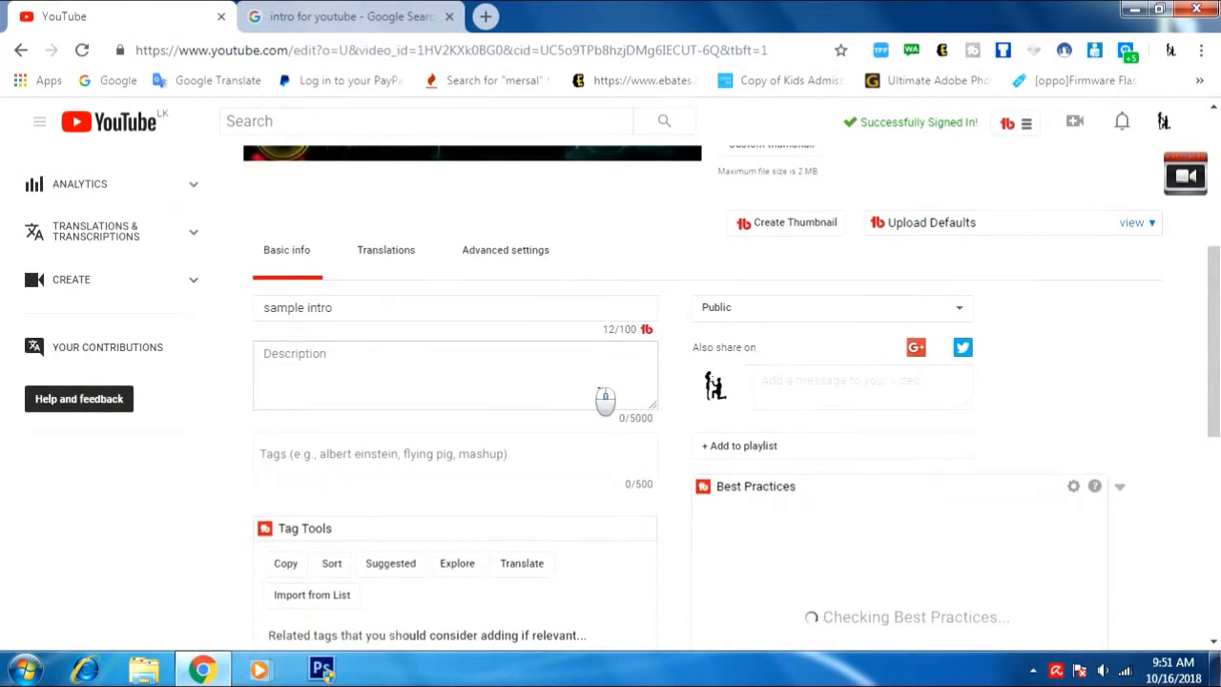
scroll(605, 399, "down", 1)
scroll(585, 430, "up", 4)
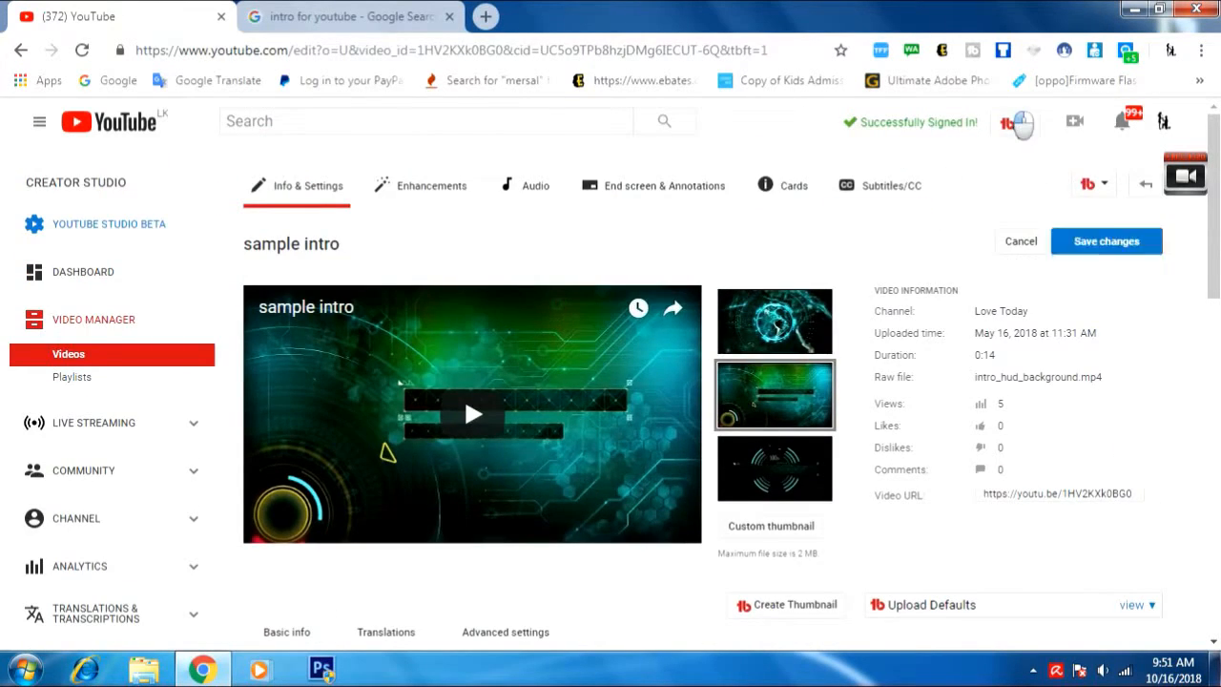
left_click(1011, 122)
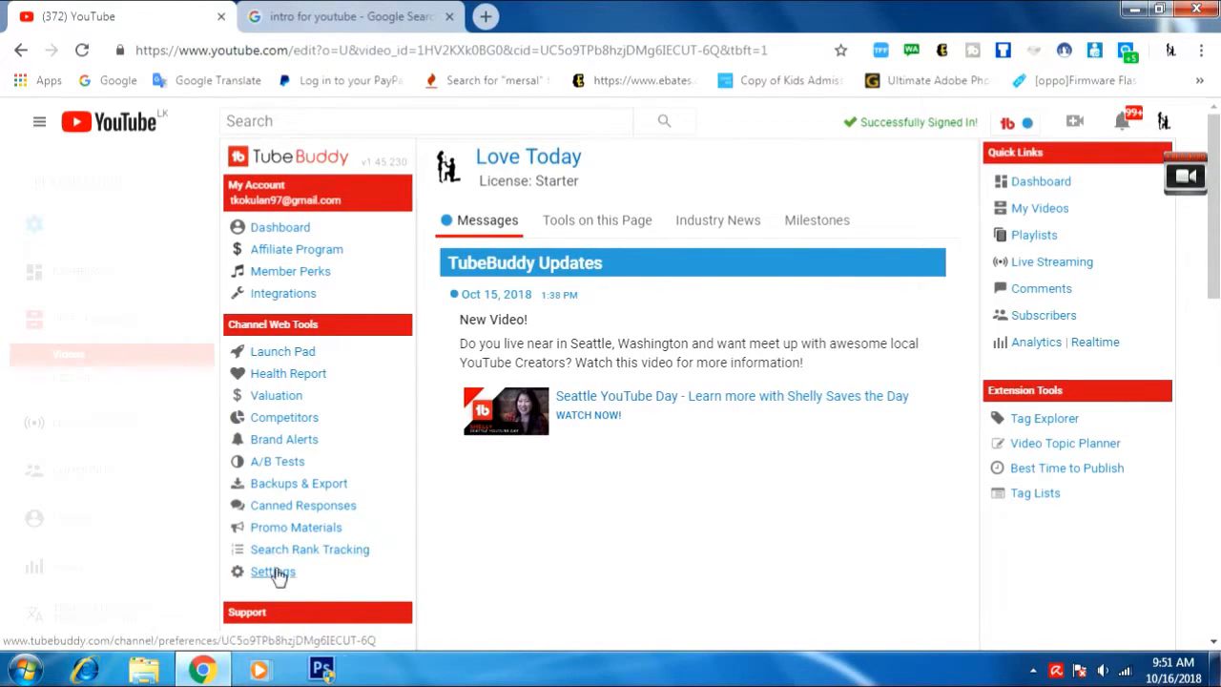
left_click(1053, 420)
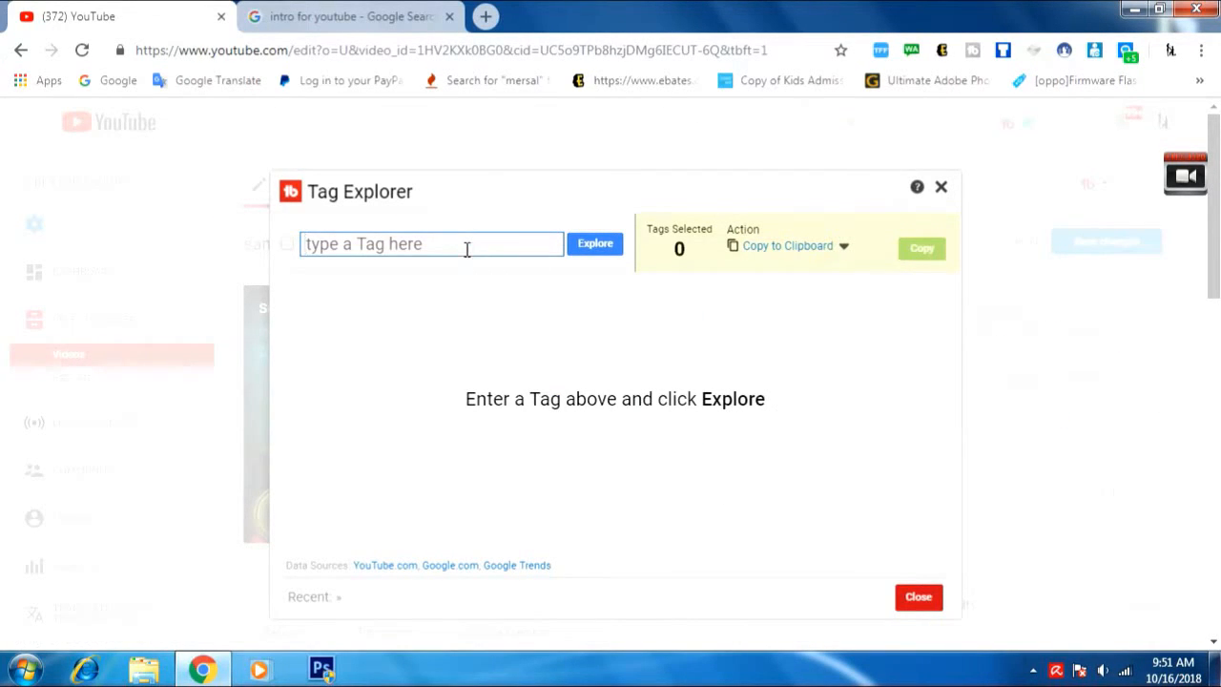
type("intro")
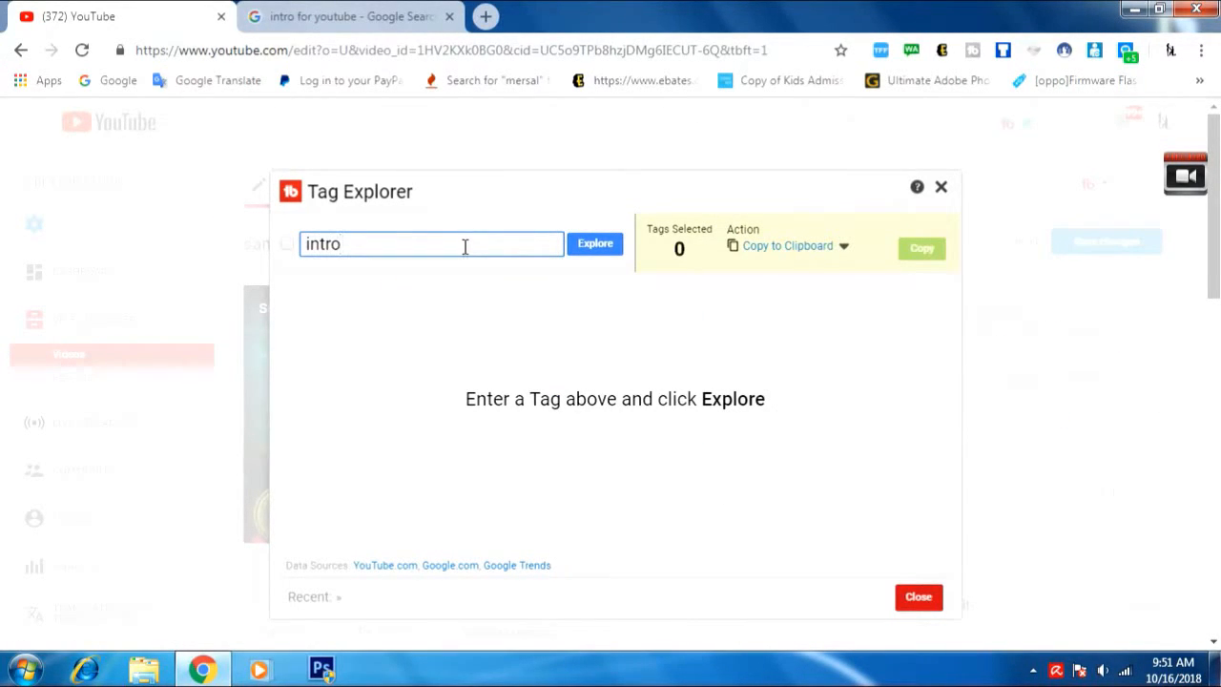
left_click(586, 246)
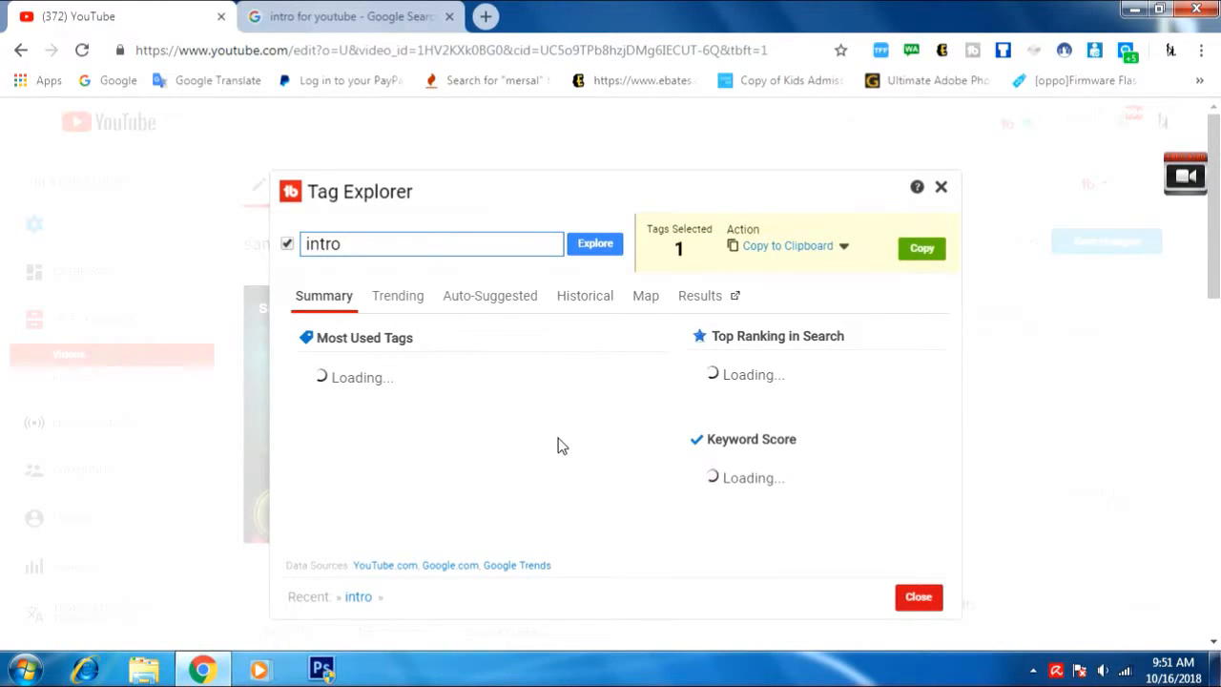
Step: Explore the related tag "free intro" from the most used tags for "intro"
scroll(771, 576, "down", 3)
scroll(771, 576, "up", 1)
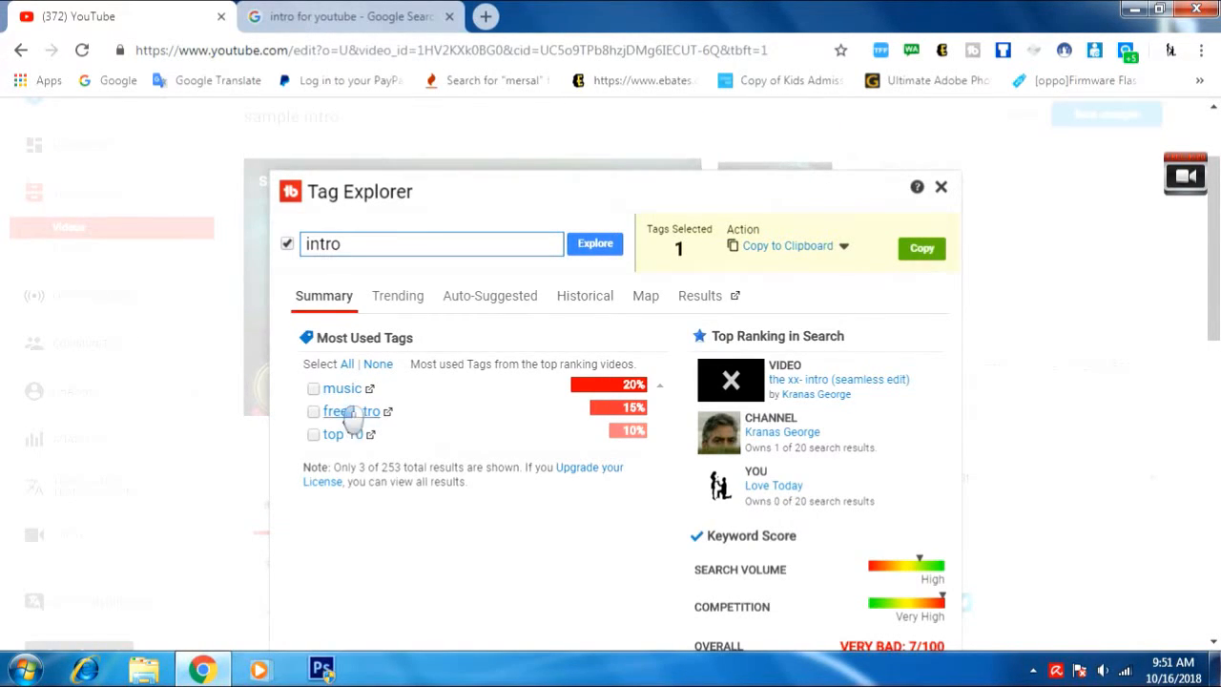
left_click(351, 411)
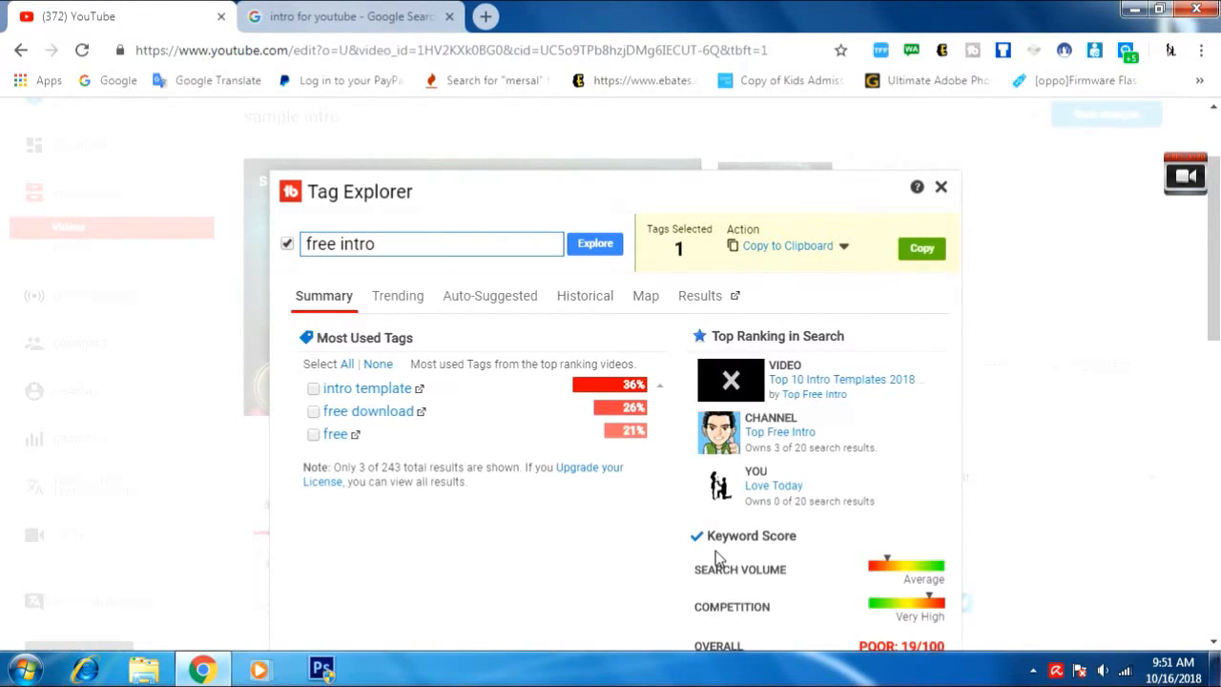
Step: Explore the tag "youtube intro" in Tag Explorer and check its overall keyword score
left_click_drag(399, 250, 200, 240)
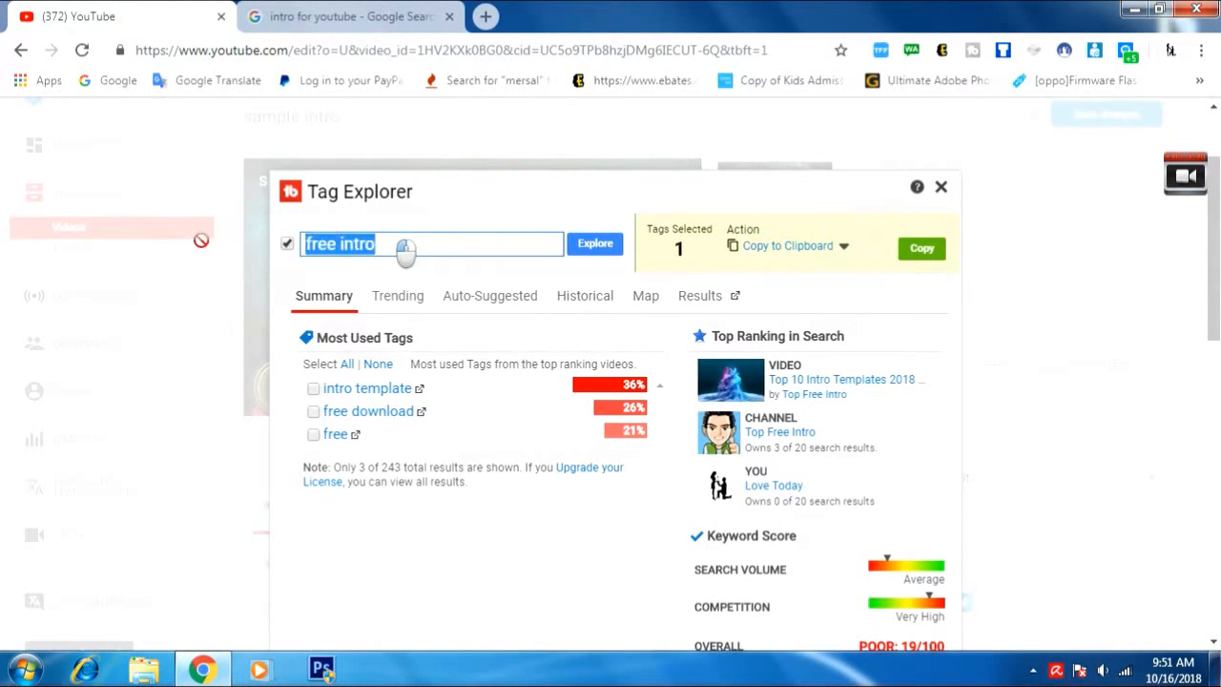
type("youtub")
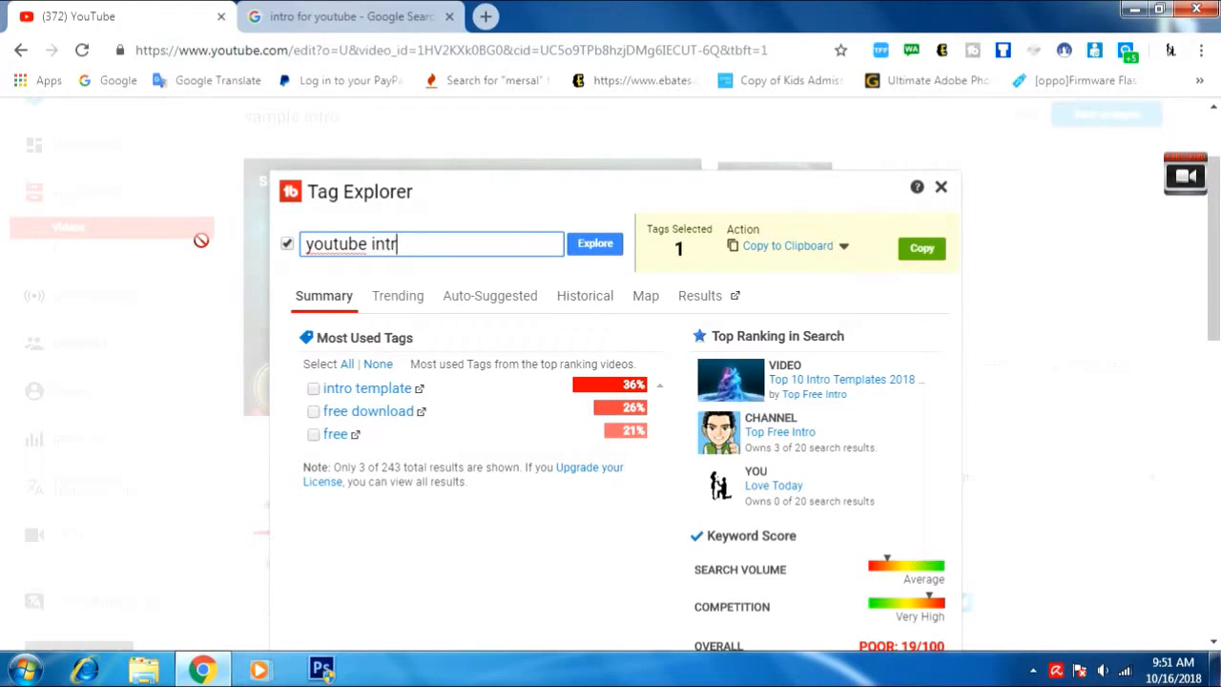
left_click(589, 246)
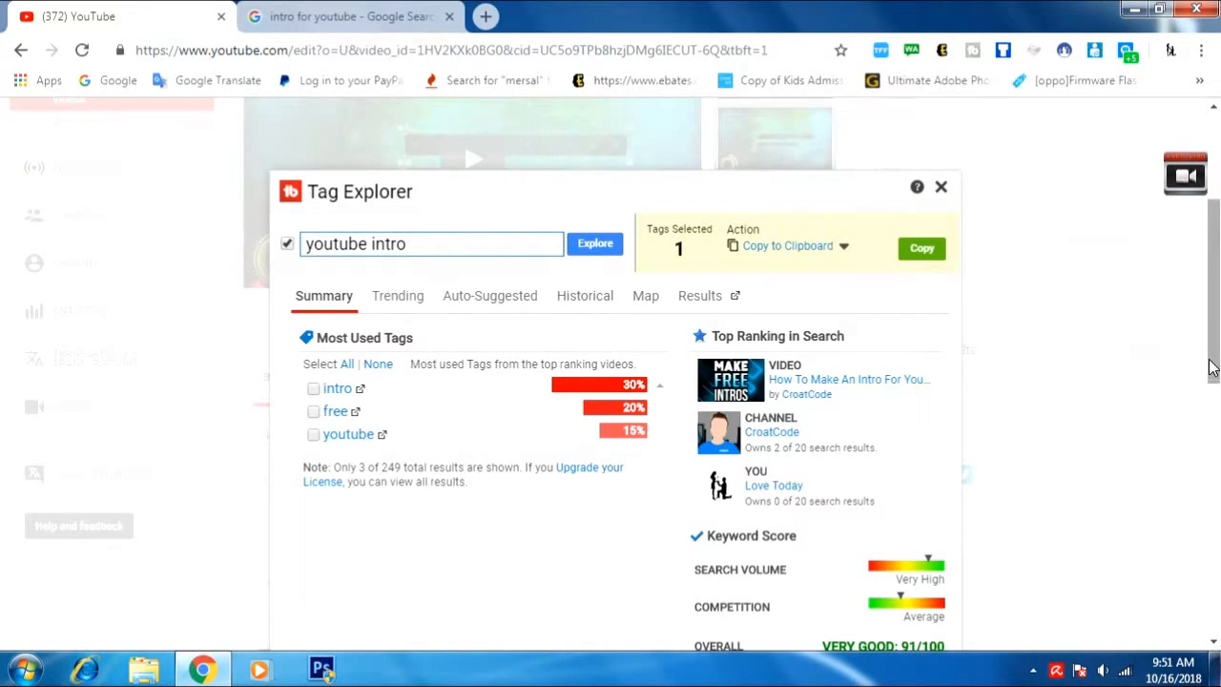
scroll(1195, 380, "down", 1)
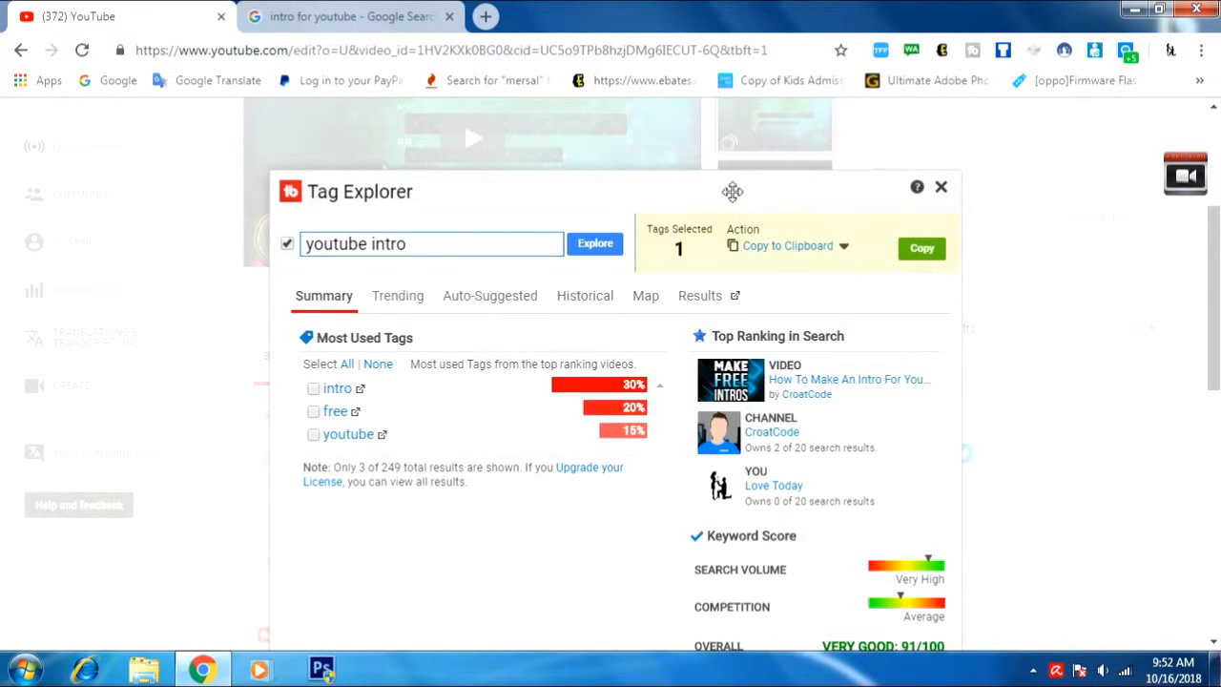
left_click_drag(731, 191, 732, 121)
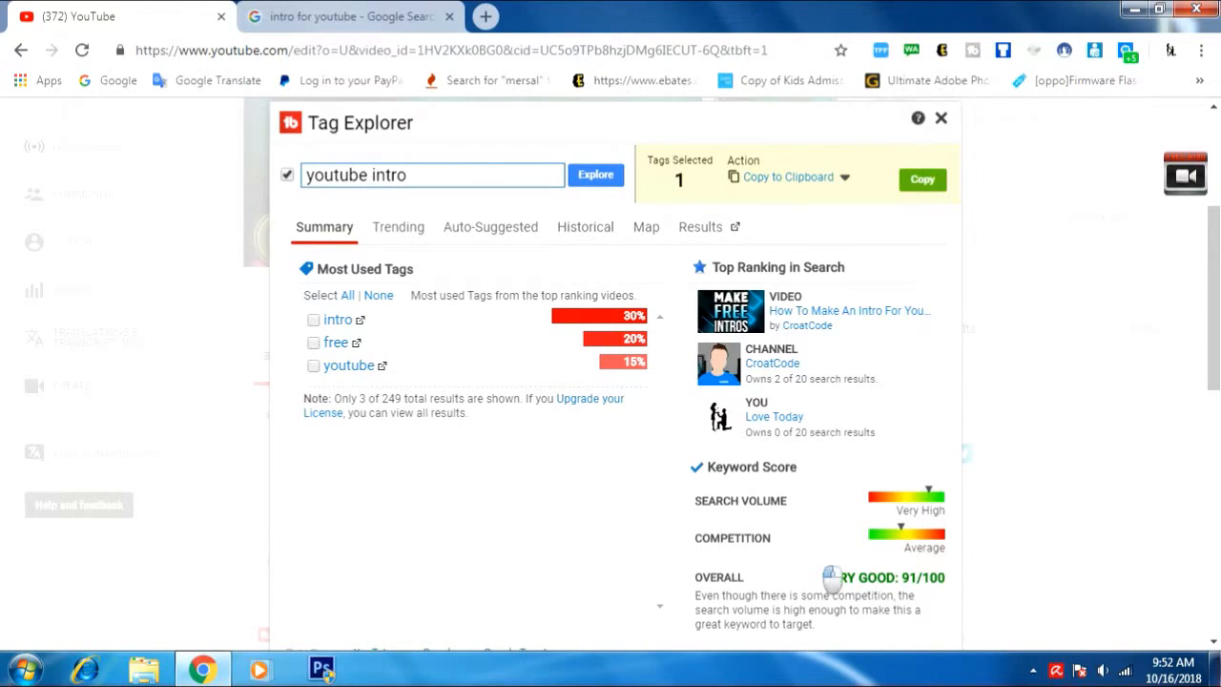
left_click_drag(901, 578, 941, 579)
left_click(896, 584)
Step: Copy the phrase "youtube intro" from Tag Explorer and add it as a tag on the video
triple_click(464, 174)
right_click(334, 173)
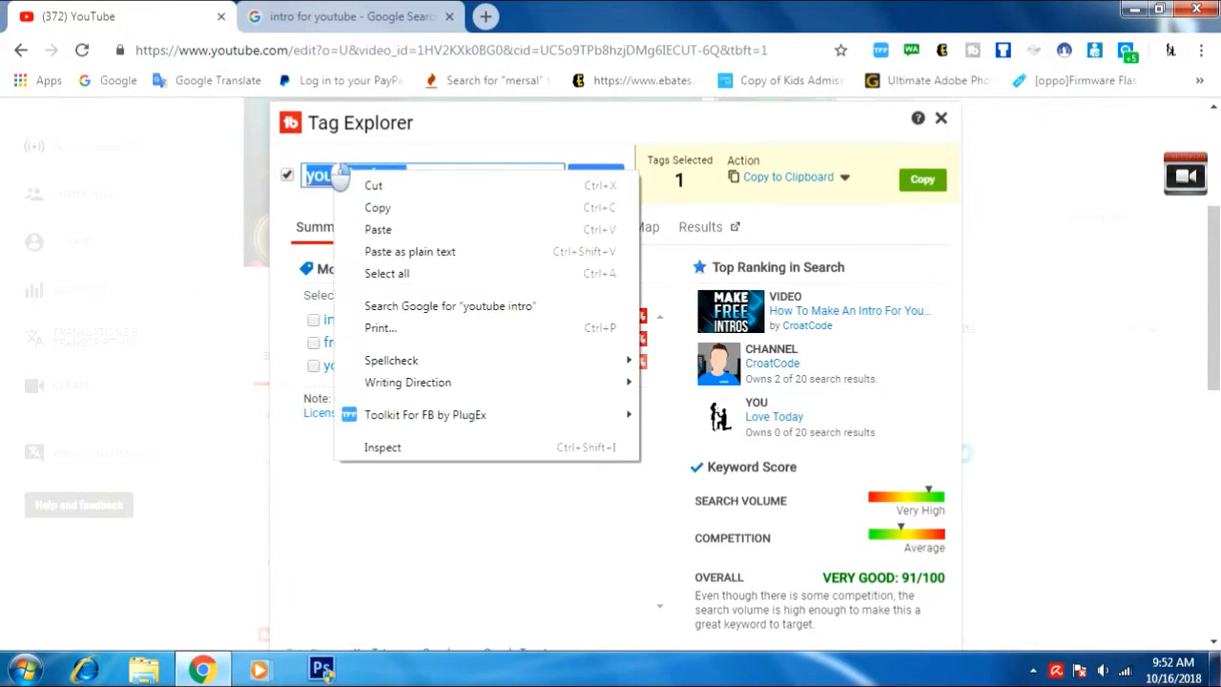
left_click(377, 209)
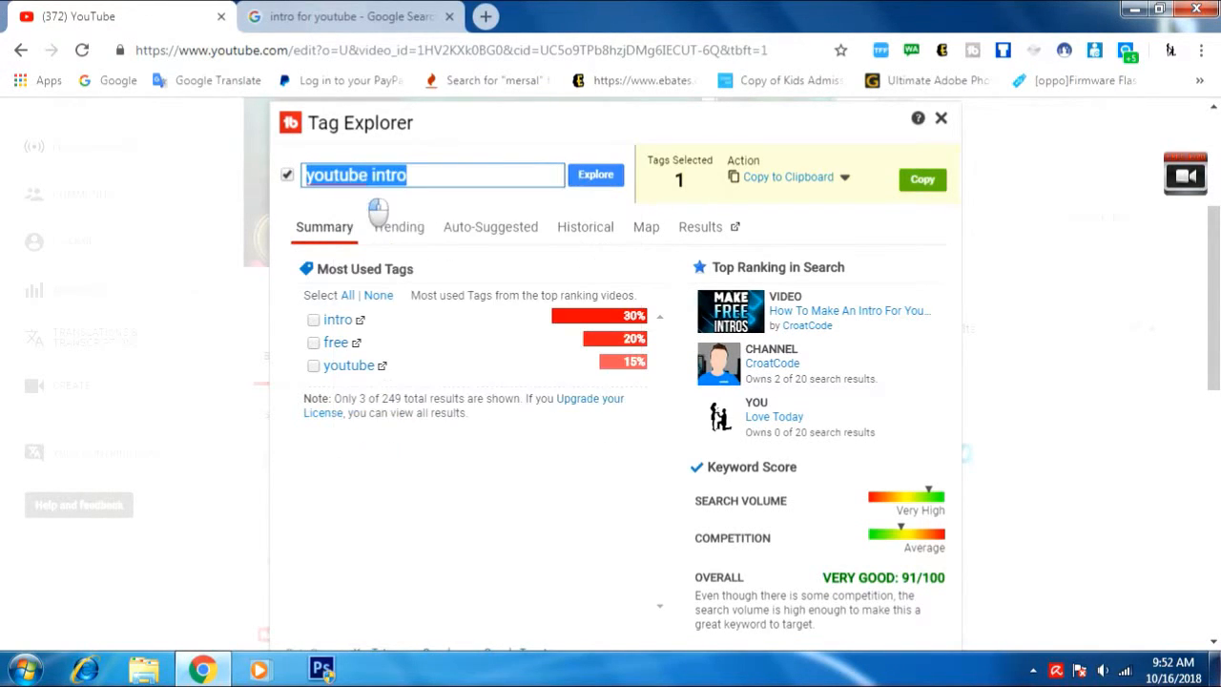
left_click(941, 122)
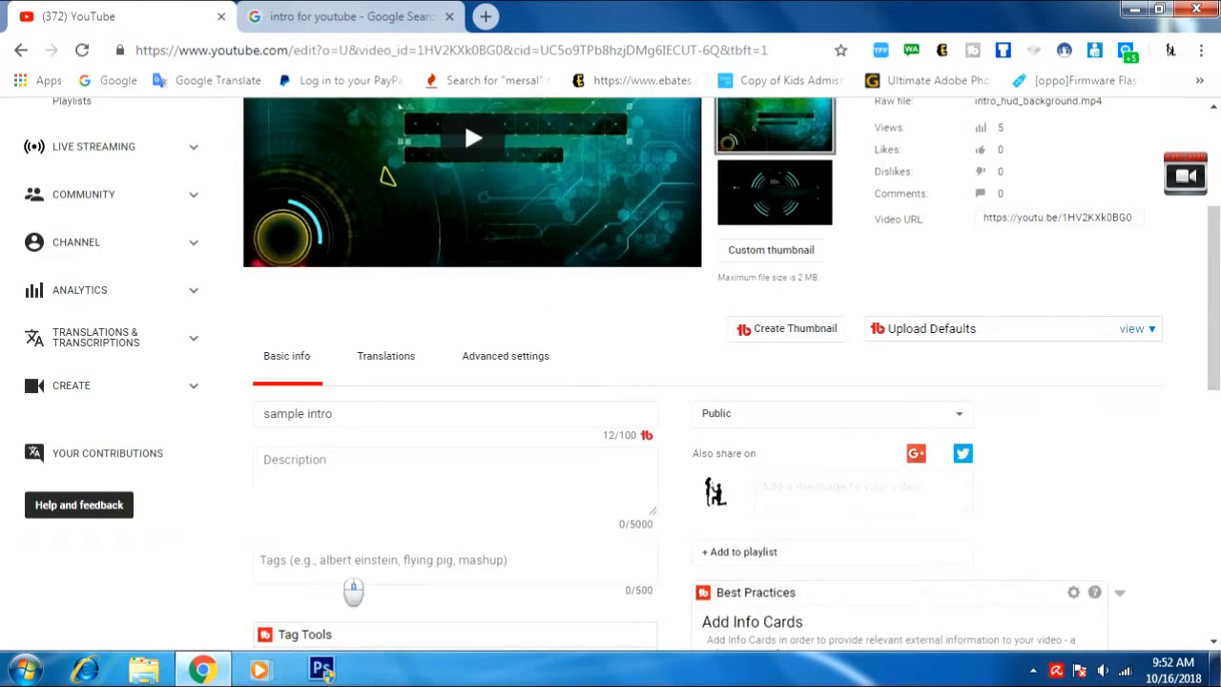
scroll(353, 592, "down", 1)
left_click(350, 495)
right_click(350, 495)
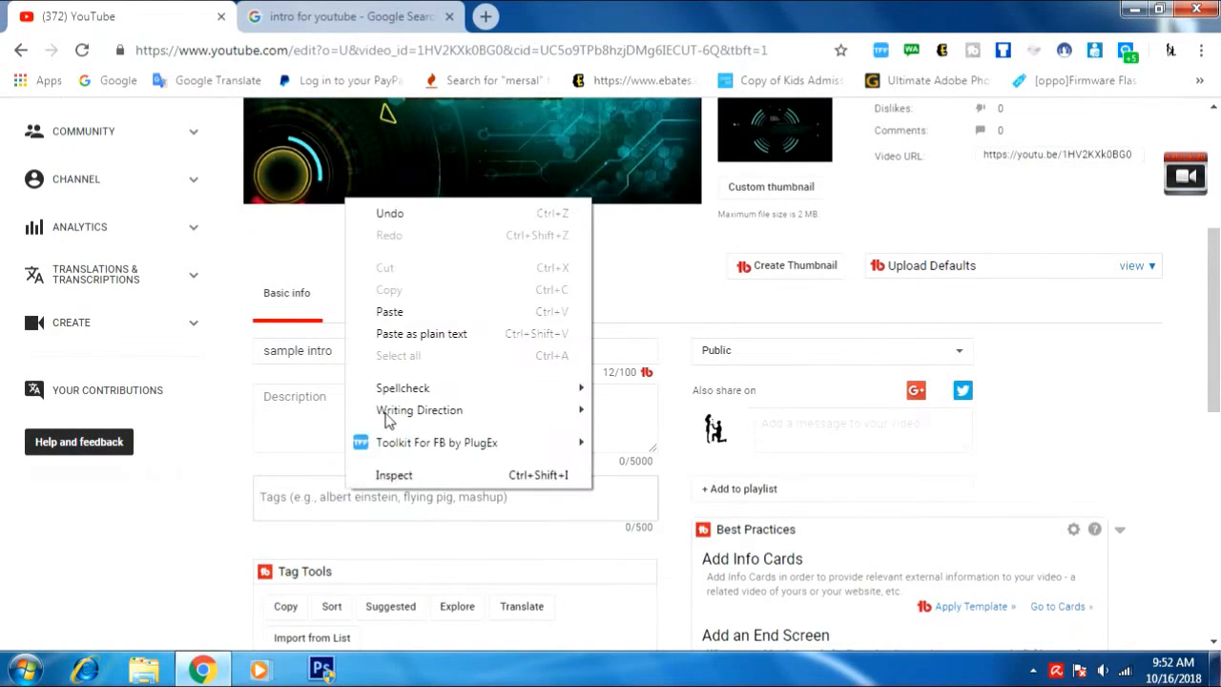
left_click(405, 315)
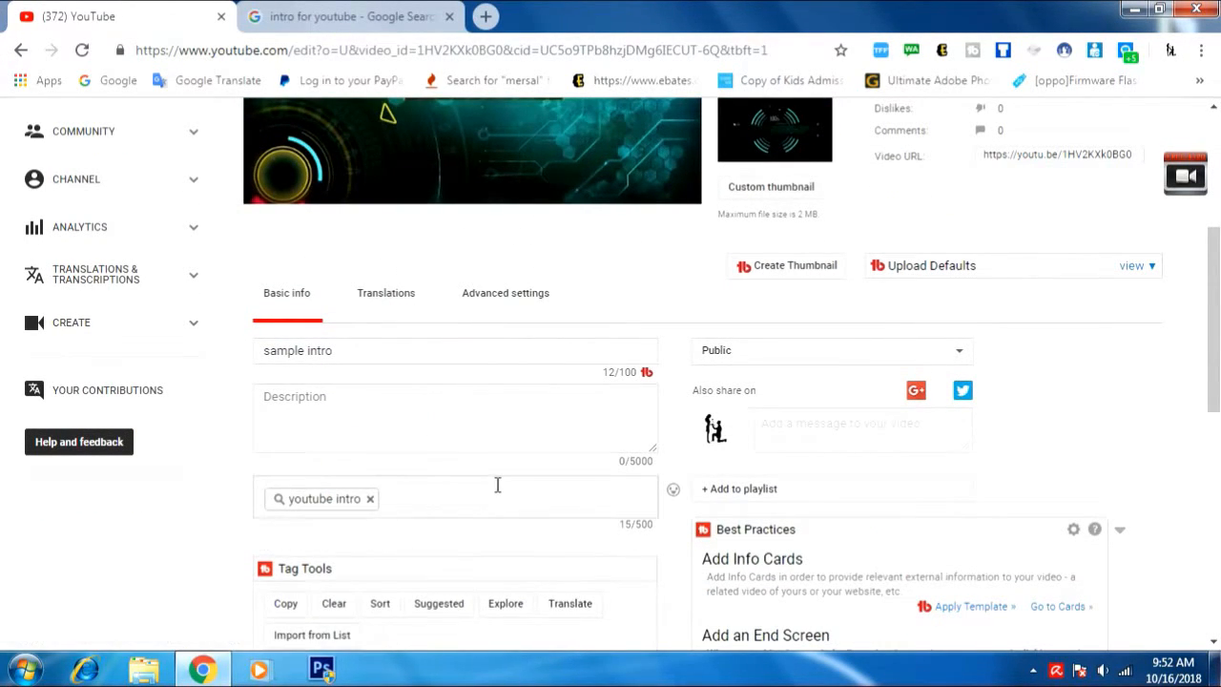
Step: Look up the keyword score of the video's "youtube intro" tag in Tag Explorer, and close the explorer
left_click(336, 500)
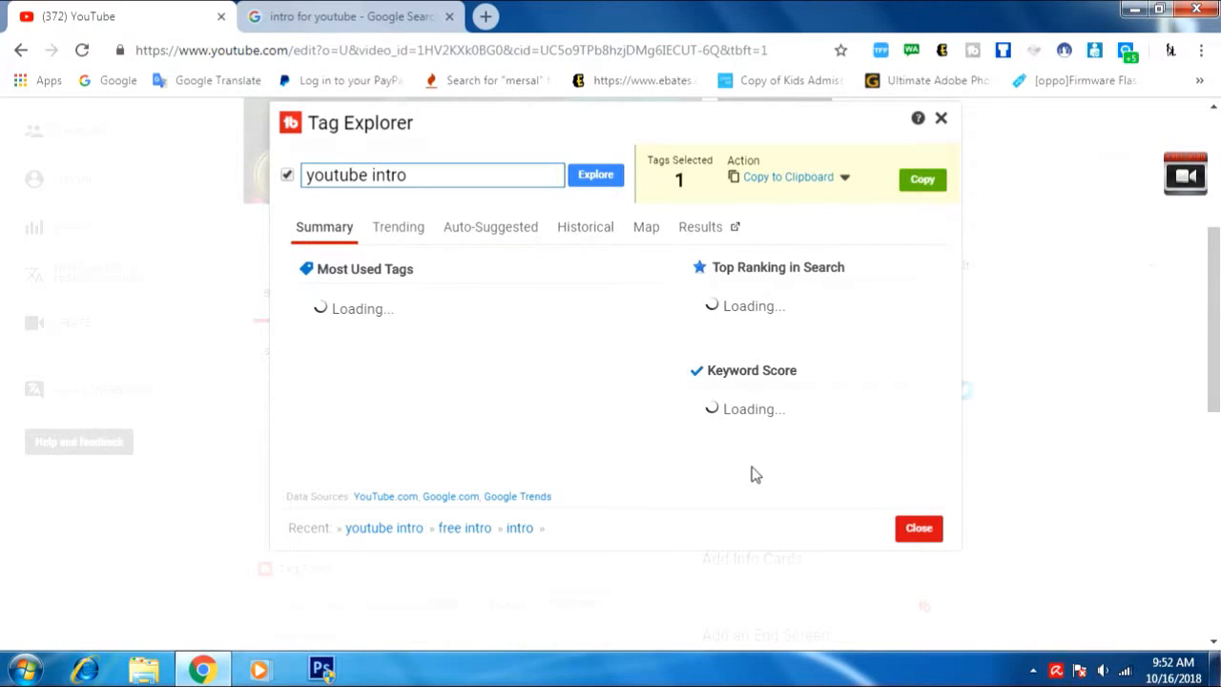
scroll(852, 591, "down", 2)
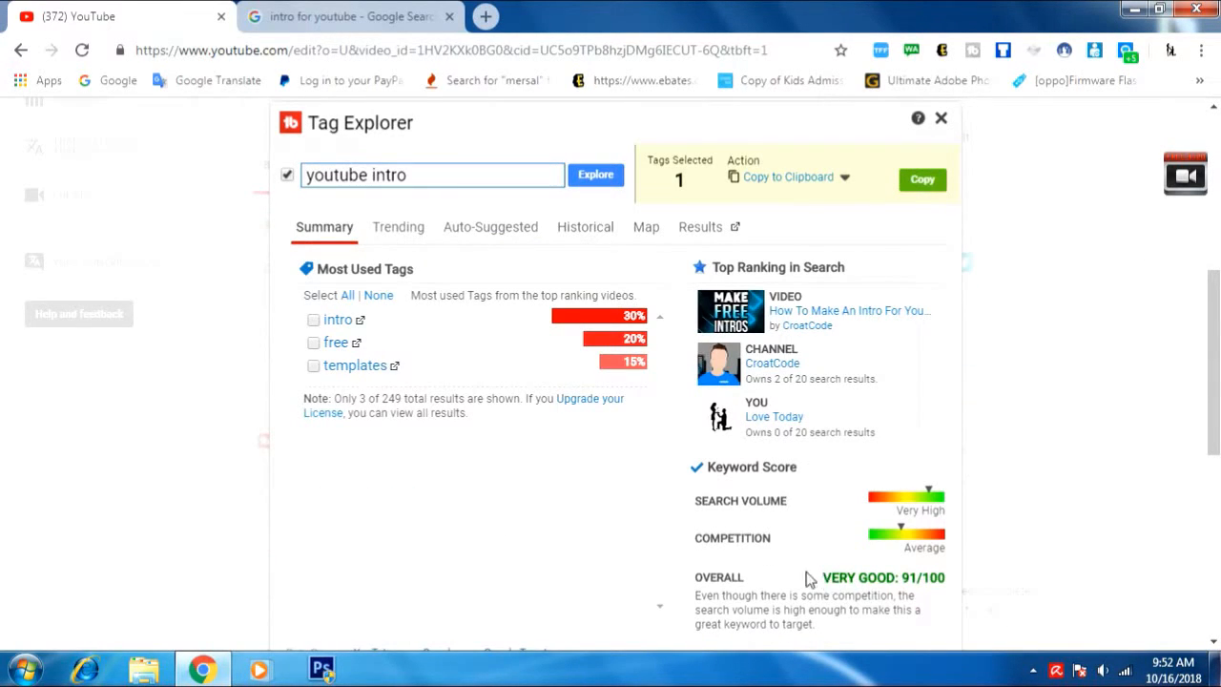
double_click(706, 576)
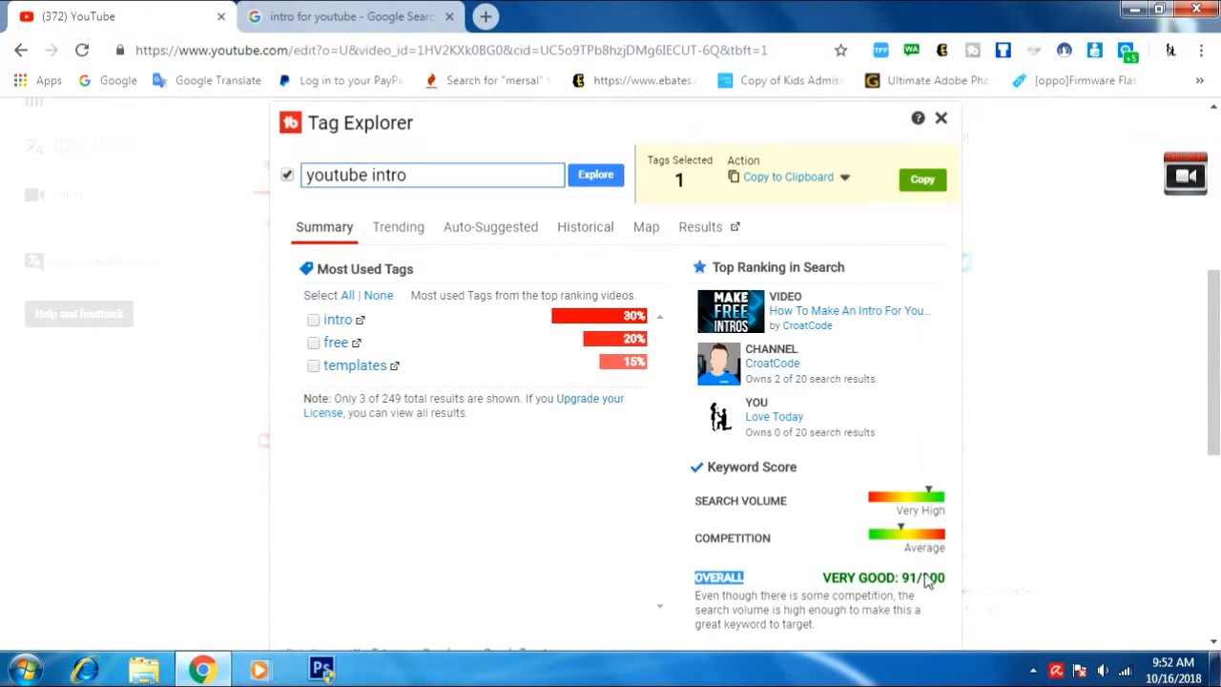
left_click_drag(942, 575, 931, 576)
left_click(938, 585)
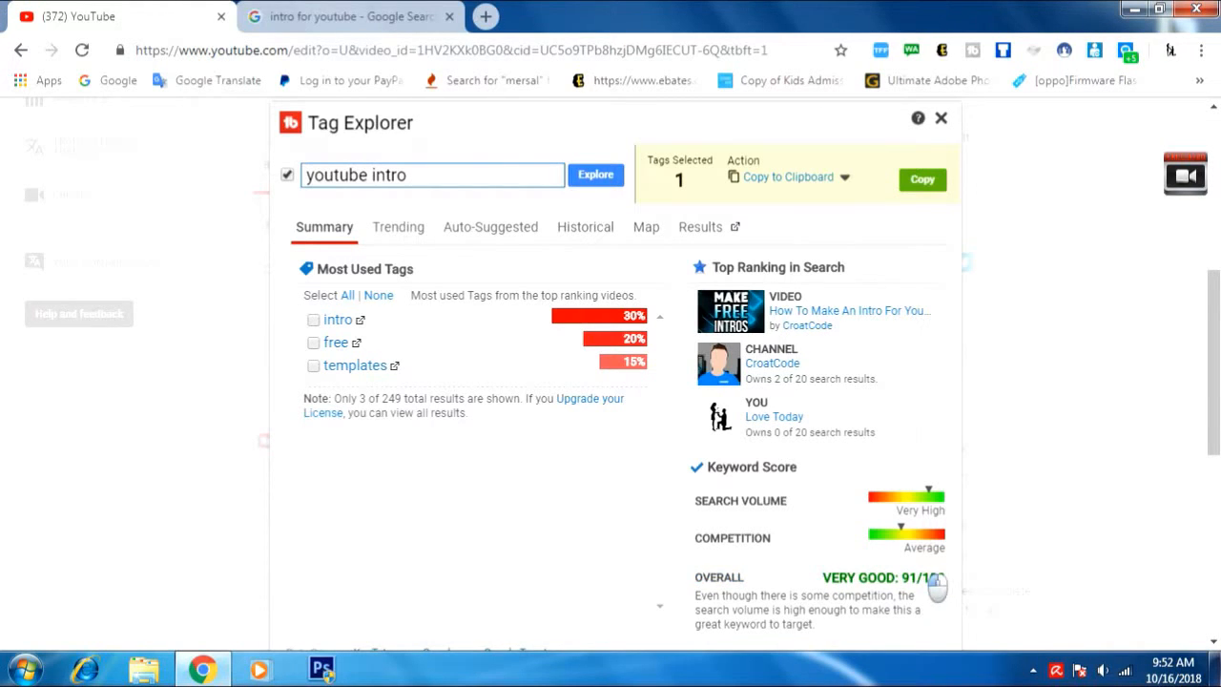
left_click(940, 121)
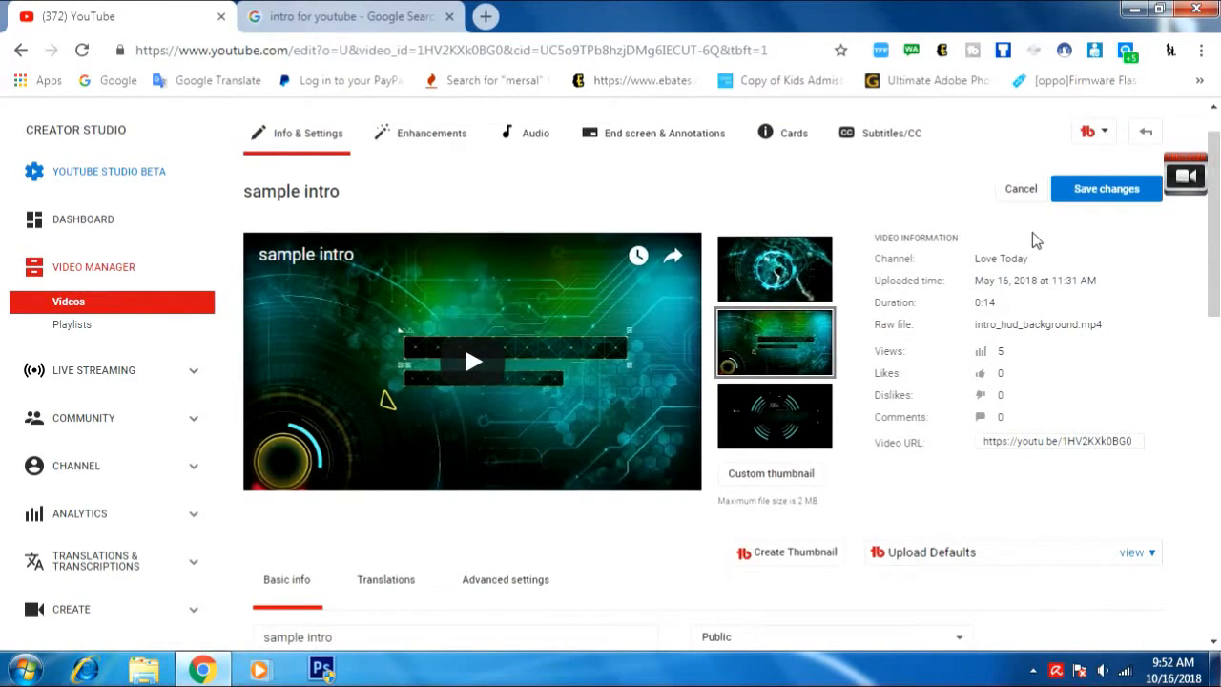
Step: Open Keyword Tool's YouTube search in the second browser tab and search for keyword suggestions for "youtube intro"
left_click(344, 16)
left_click(124, 84)
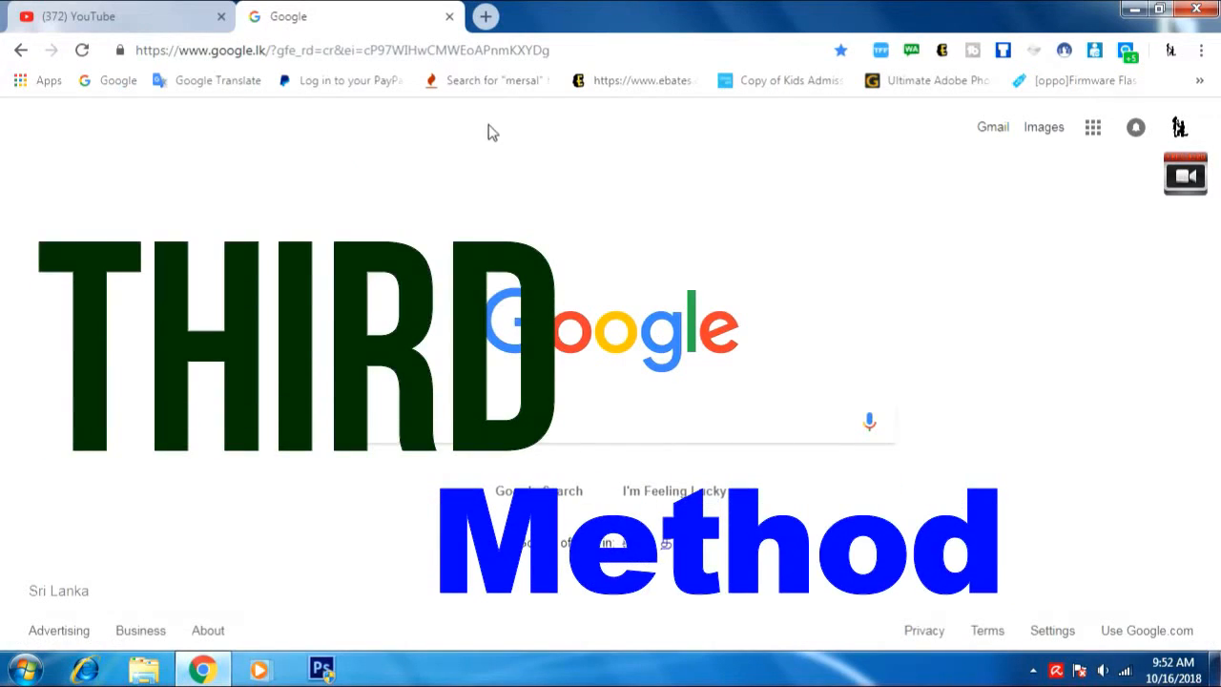
left_click(491, 84)
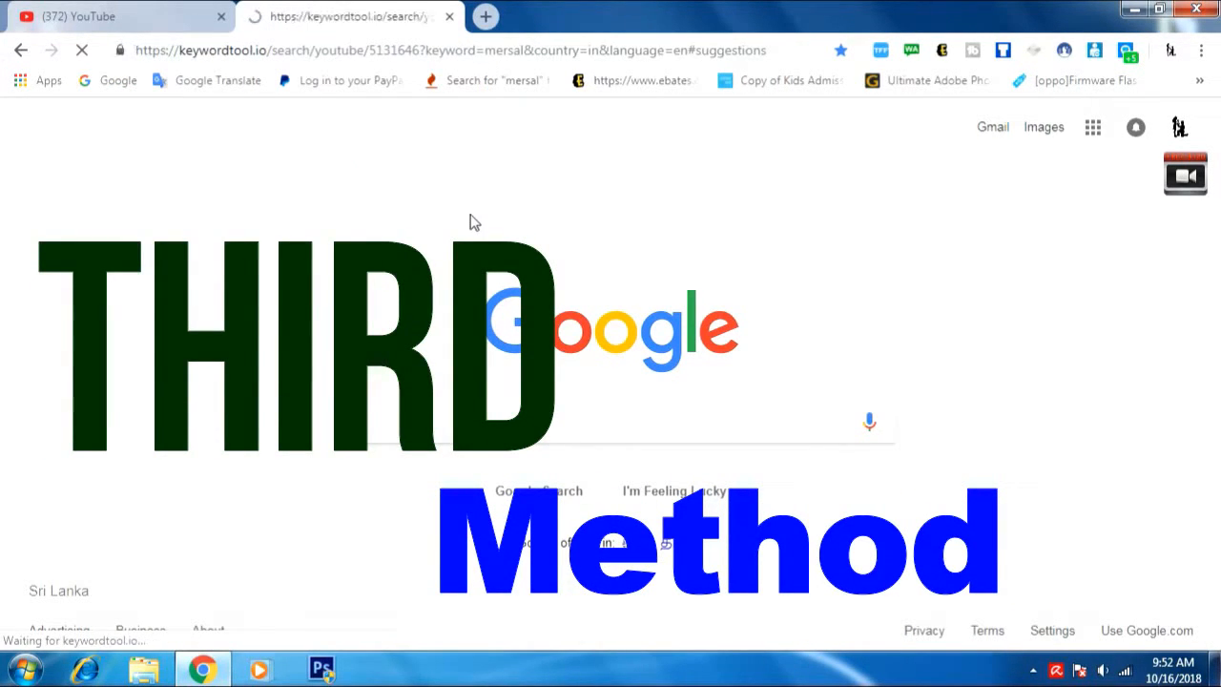
left_click(834, 406)
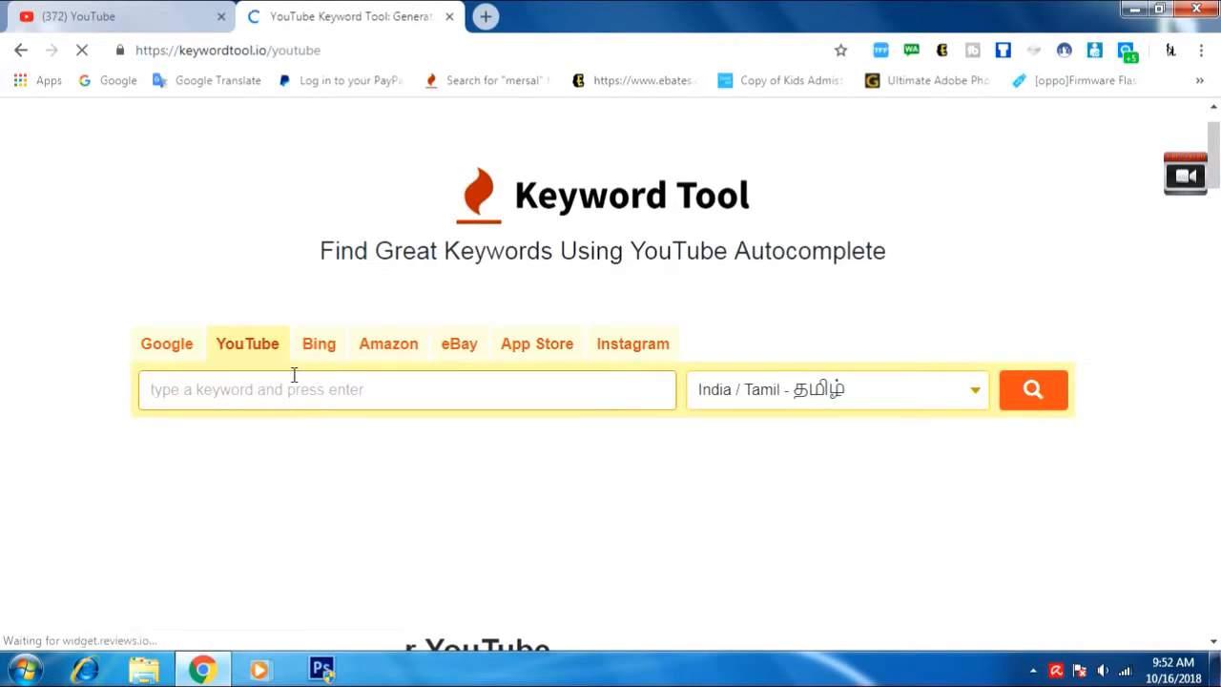
type("youtube intro")
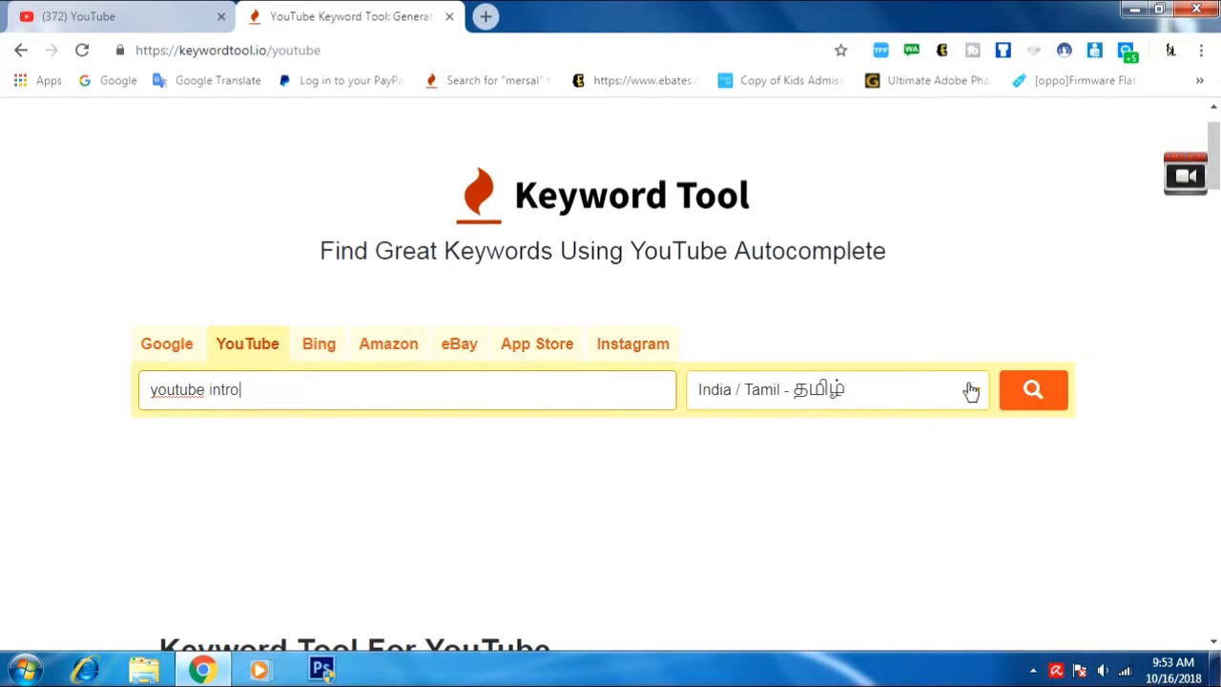
left_click(1036, 389)
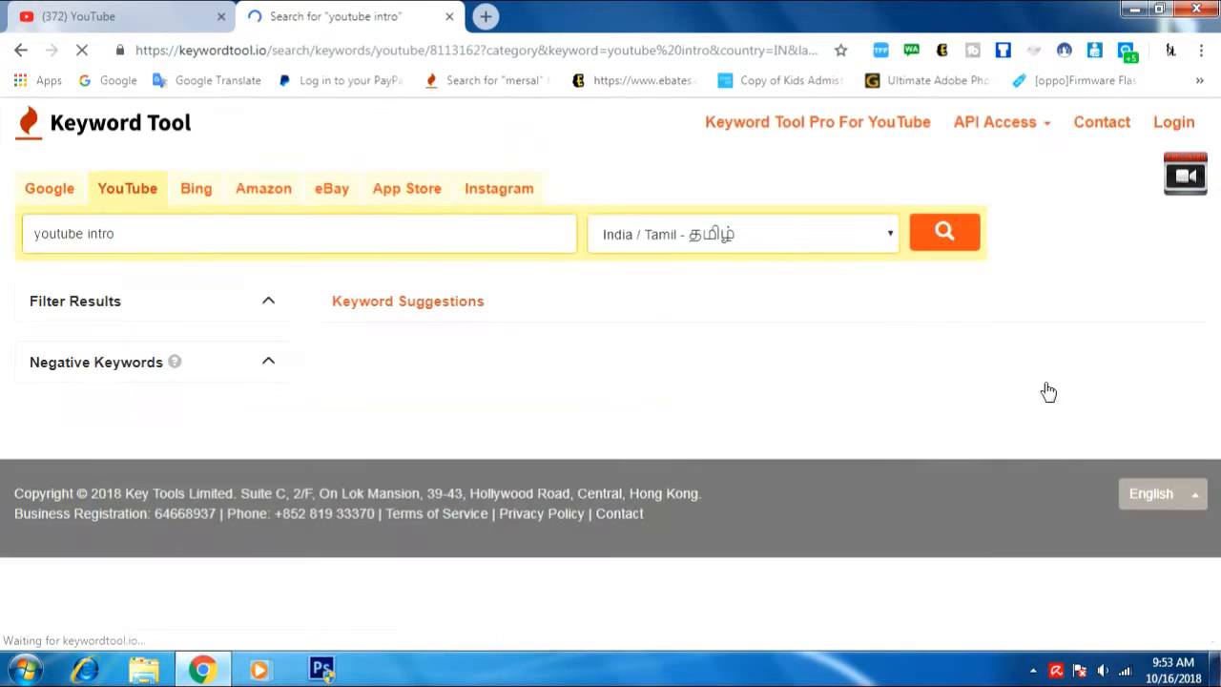
Step: Select the suggested keywords "youtube intro", "youtube intro video", "youtube intro without text", "youtube intro maker free" and "youtube introduction"
scroll(690, 386, "down", 1)
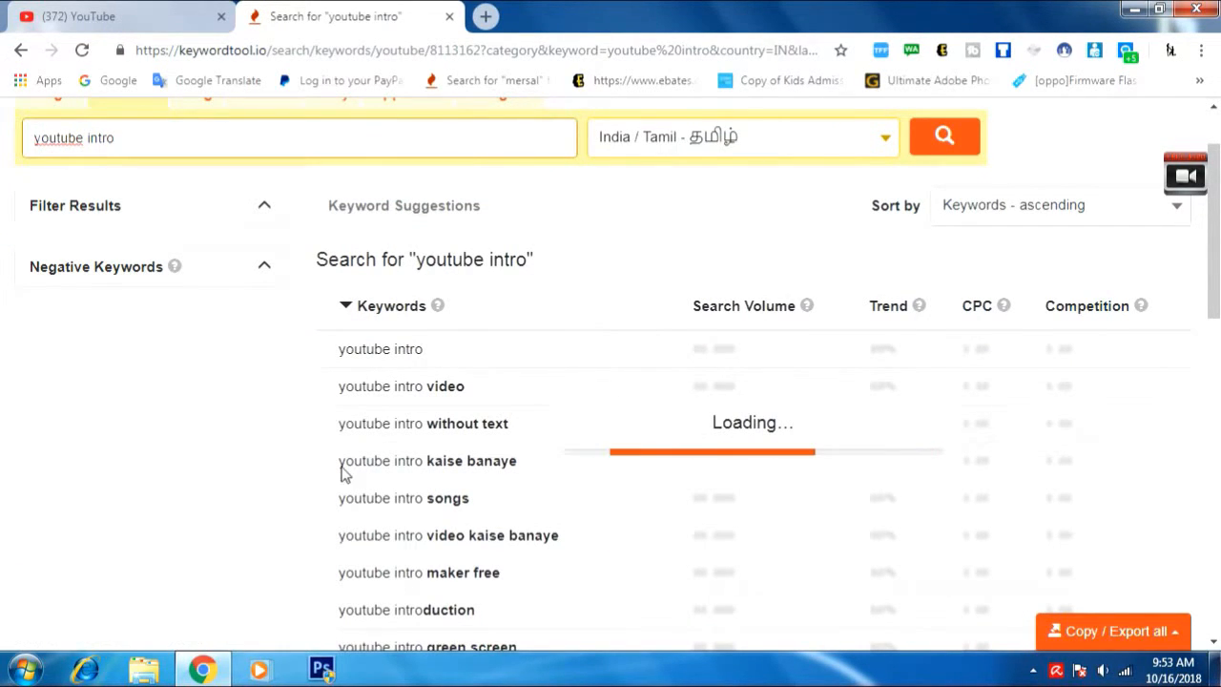
scroll(376, 449, "down", 2)
left_click(420, 276)
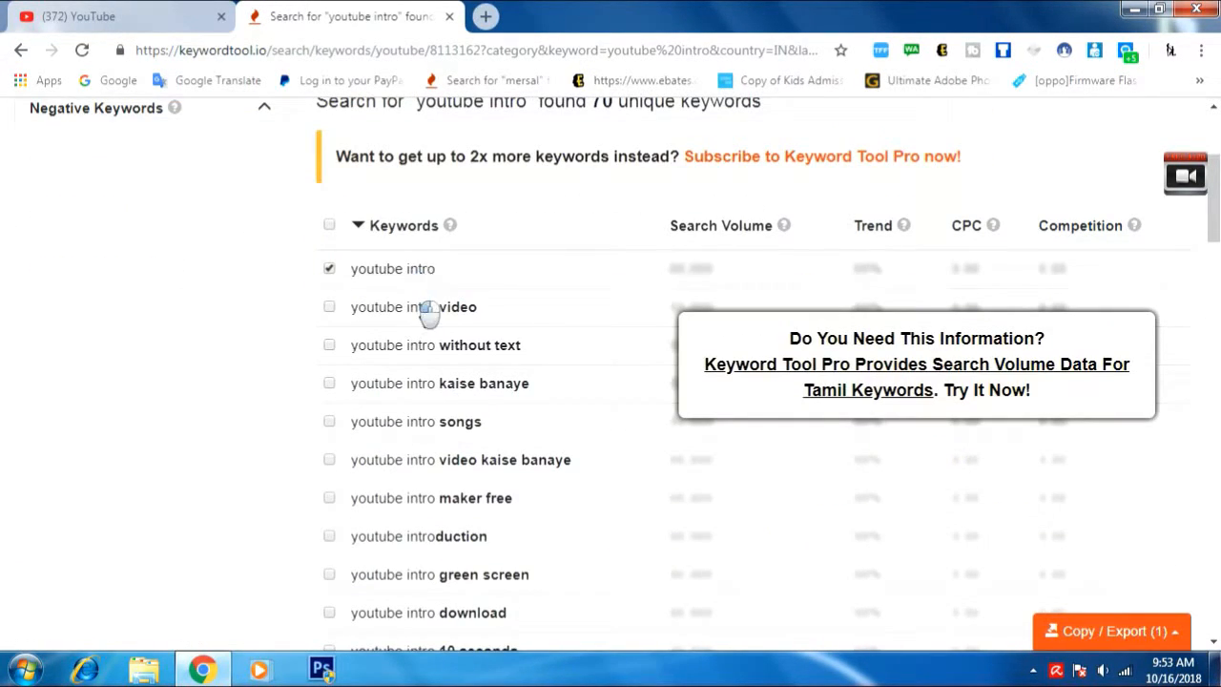
left_click(424, 307)
left_click(420, 347)
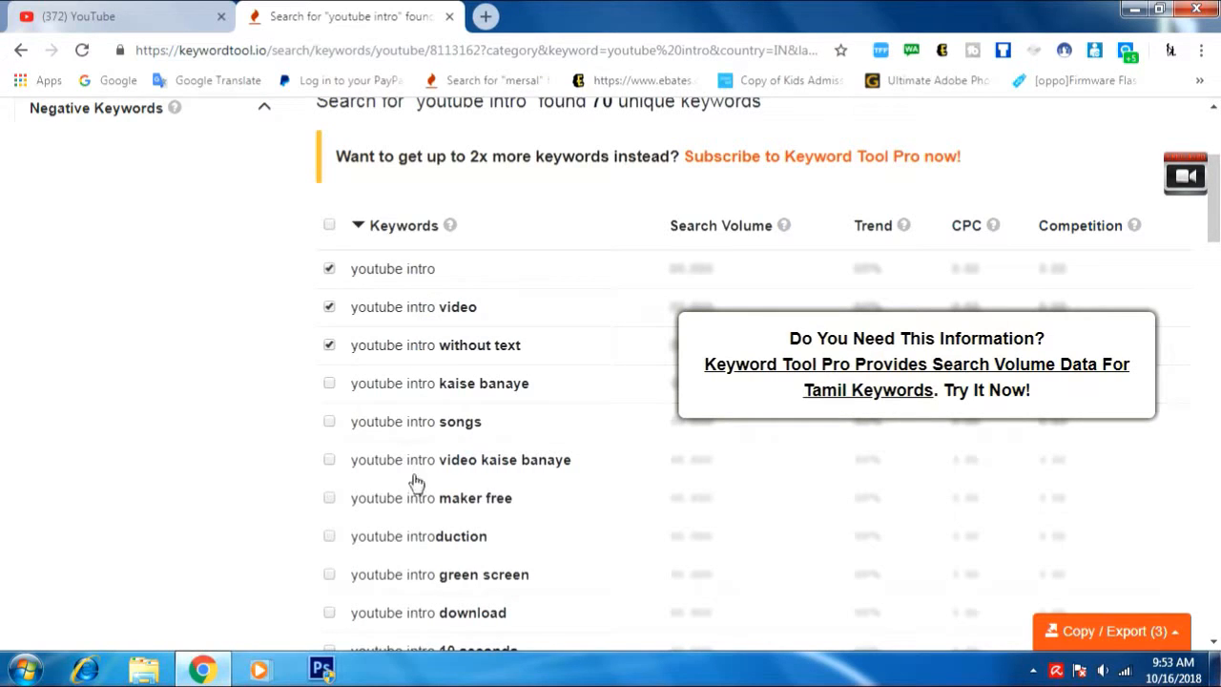
left_click(536, 498)
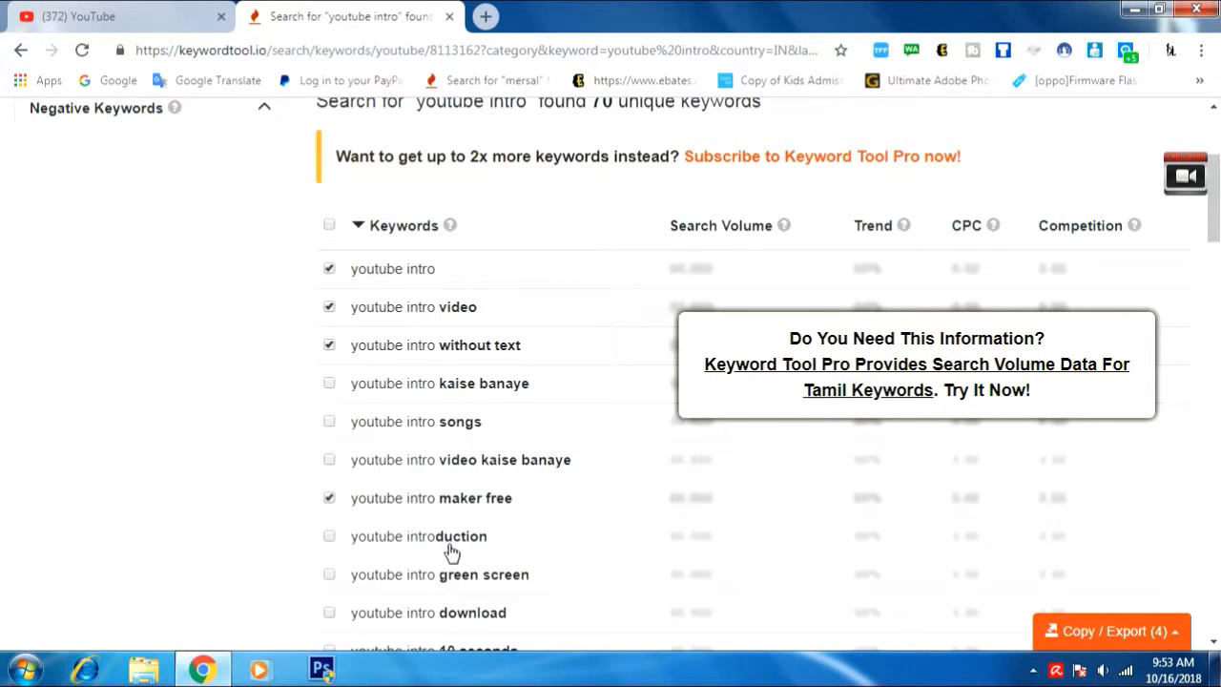
left_click(451, 548)
Step: Add "youtube intro 10 seconds", "top 10 youtube intro songs" and "top 10 intro youtube" to the selected keywords
scroll(448, 539, "down", 2)
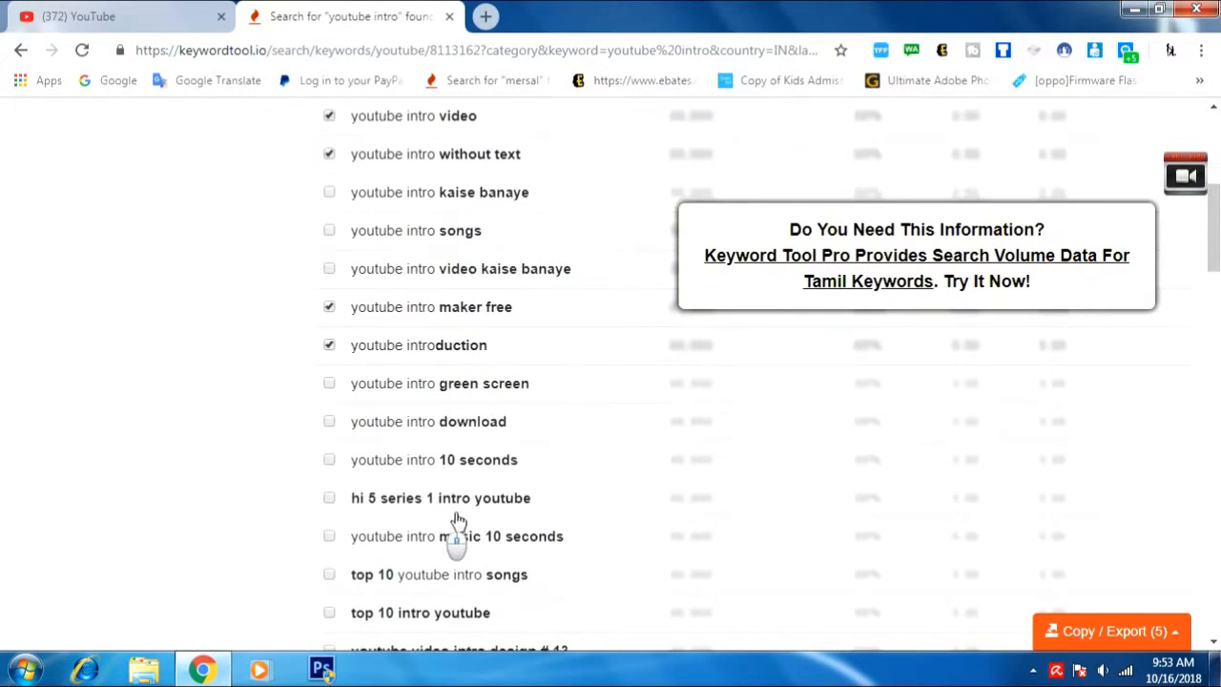
left_click(474, 462)
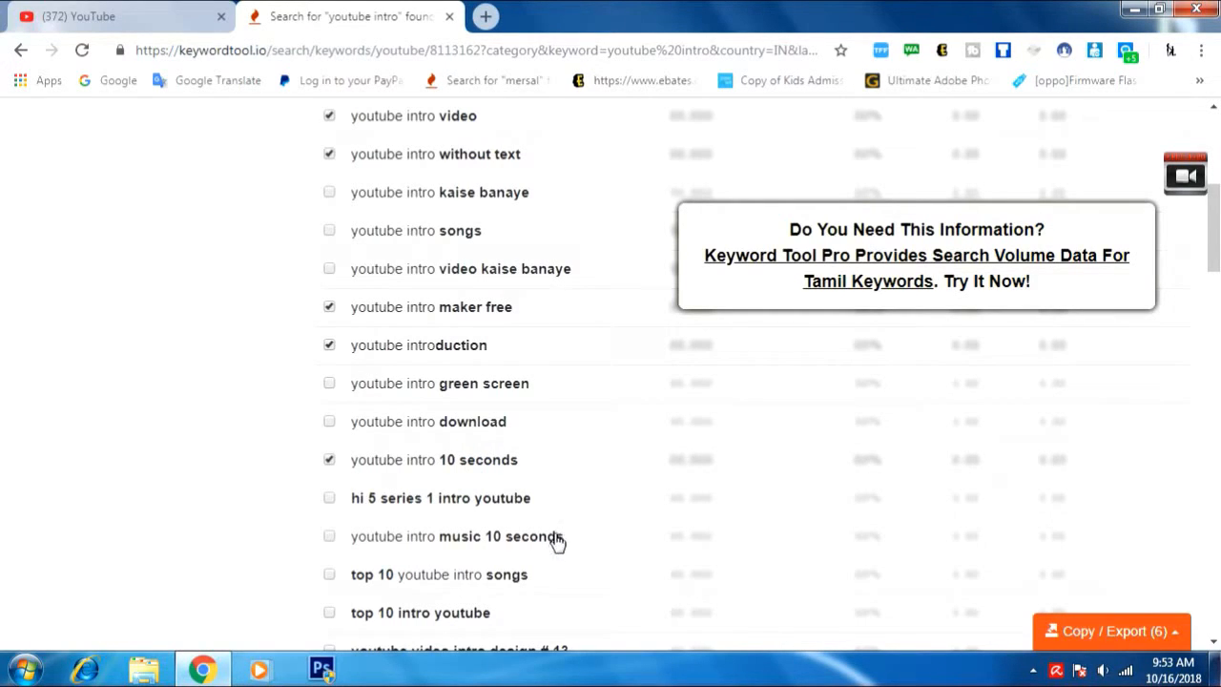
left_click(468, 577)
scroll(469, 571, "down", 1)
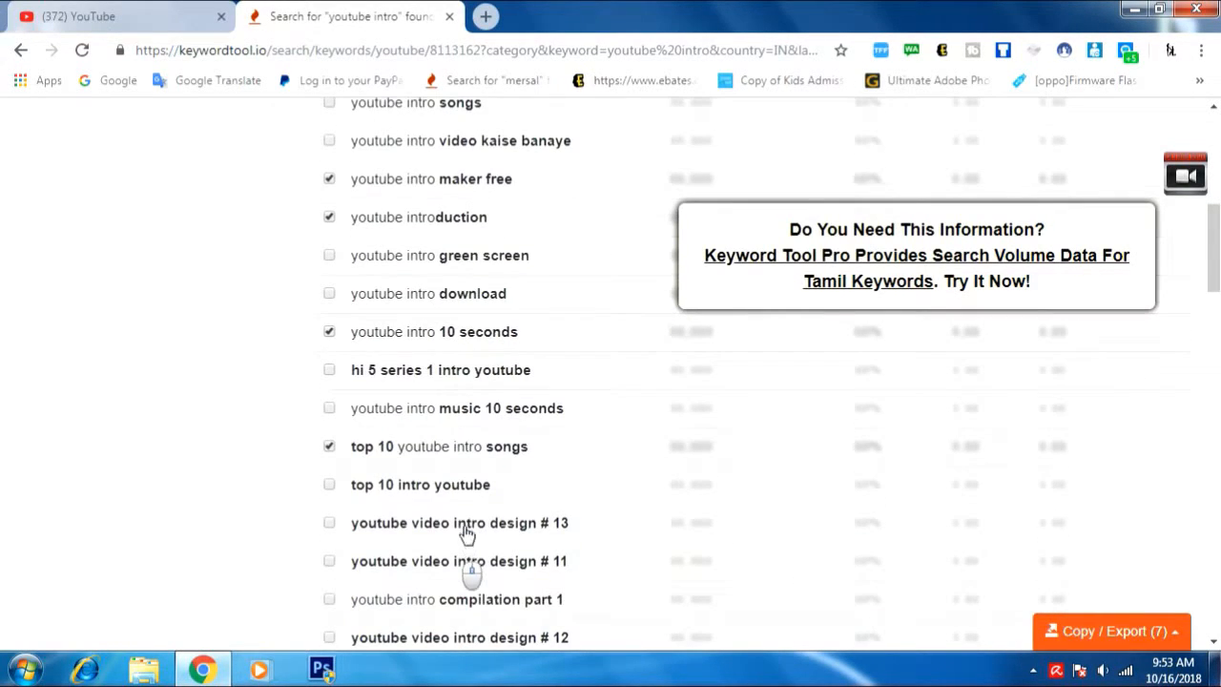
left_click(401, 487)
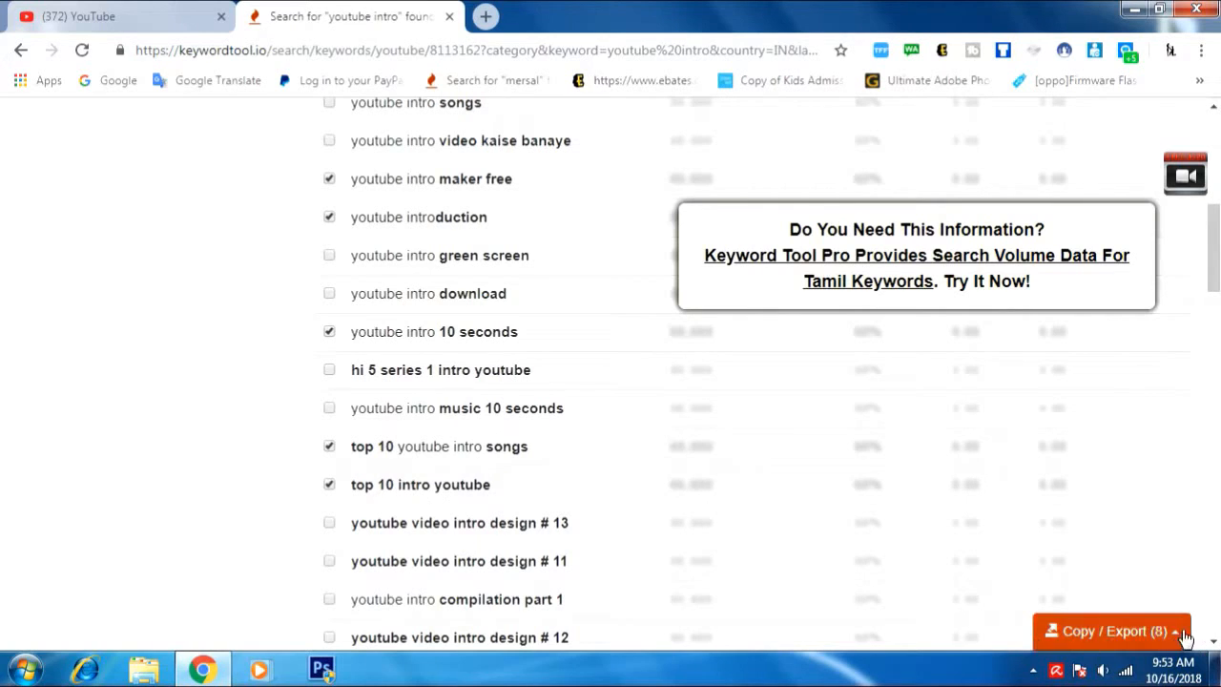
Step: Copy the selected keywords from Keyword Tool and paste them into the tags of the "sample intro" video on YouTube
left_click(1143, 631)
left_click(1129, 534)
key("ctrl+shift+Tab")
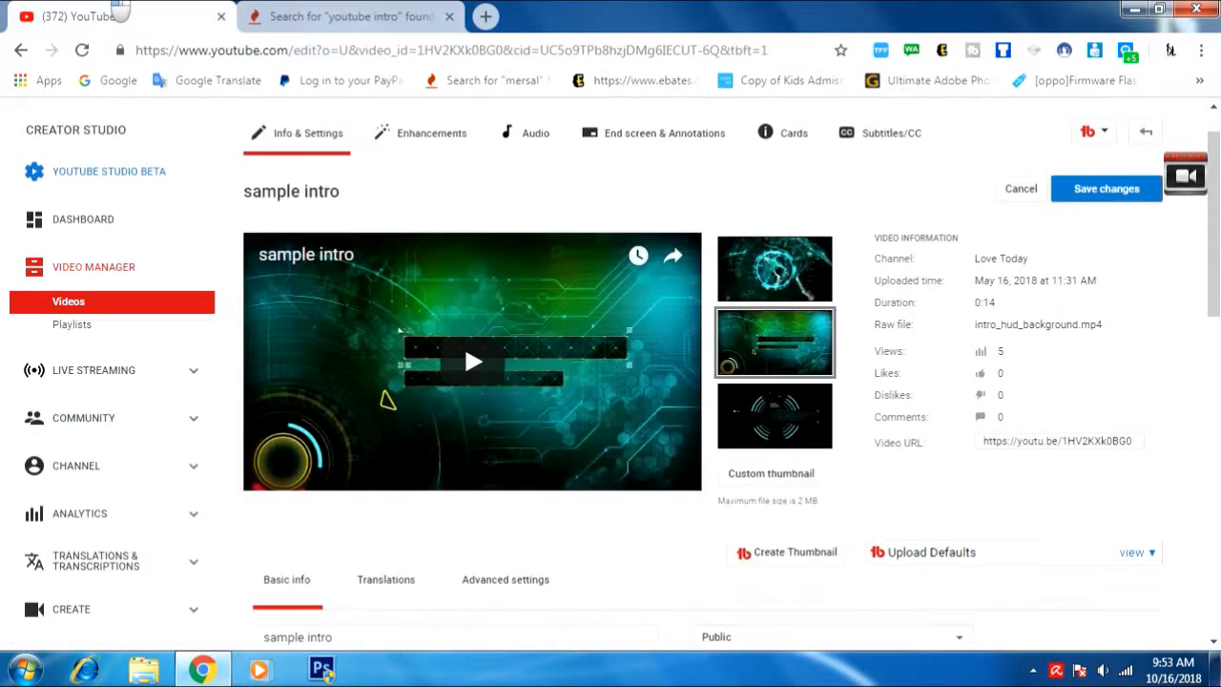
scroll(401, 510, "down", 2)
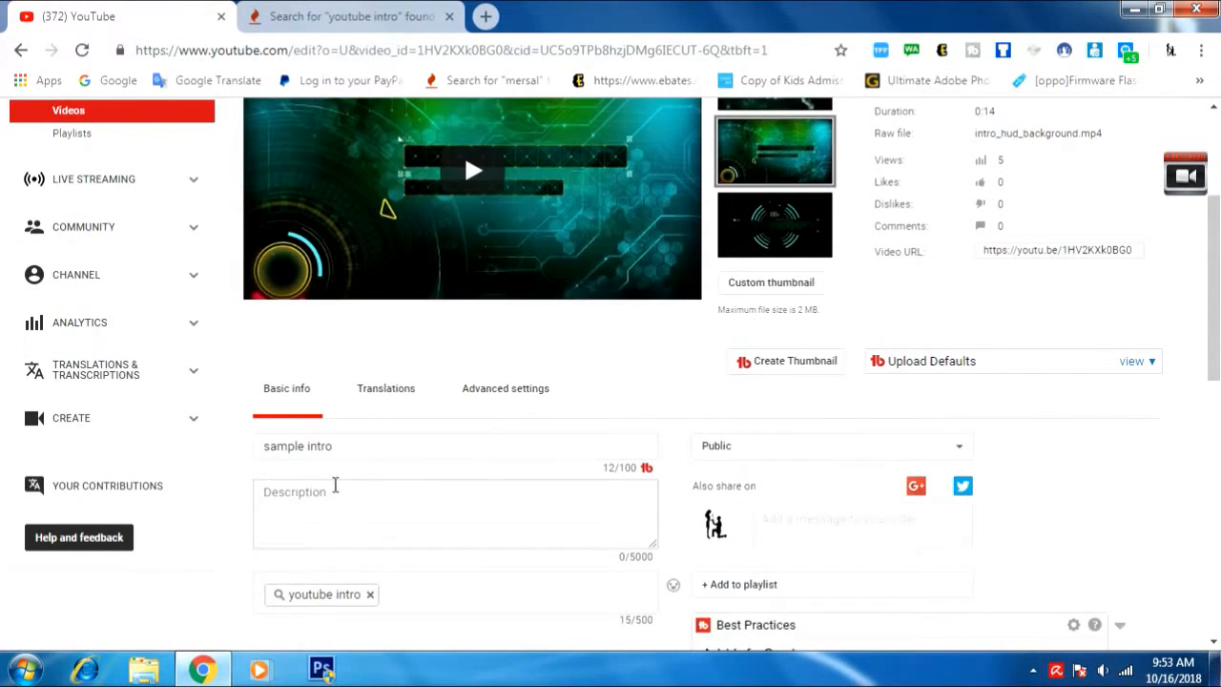
scroll(353, 482, "down", 1)
left_click(423, 464)
right_click(423, 463)
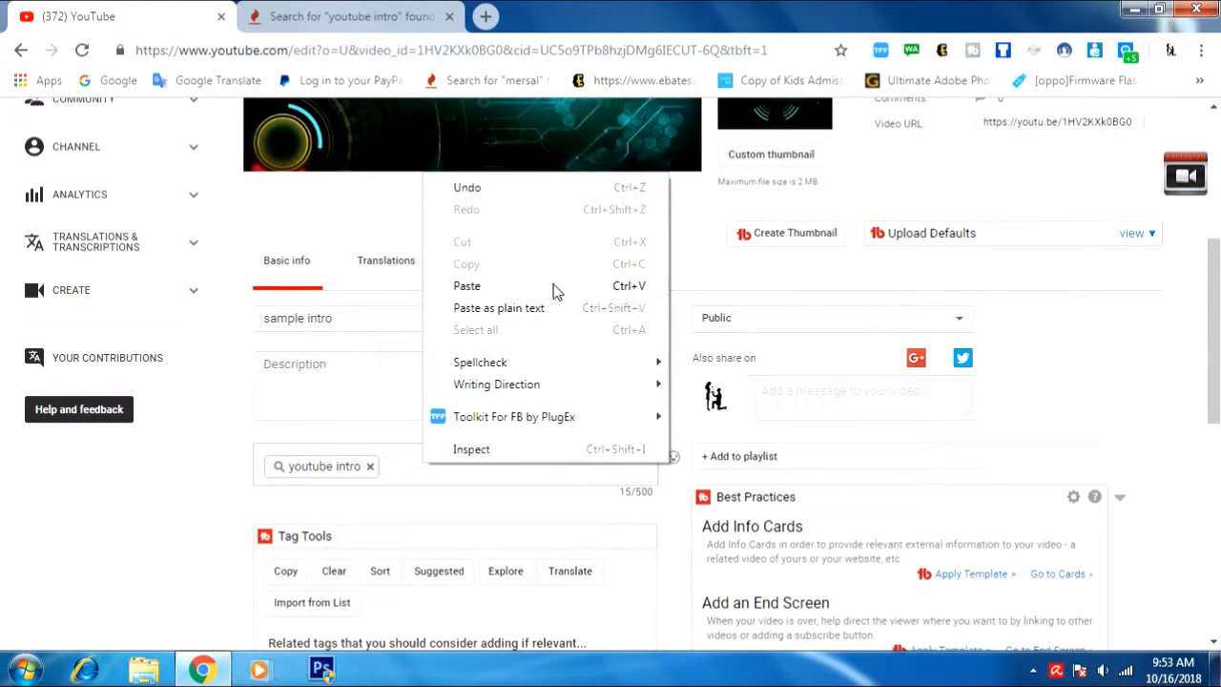
left_click(466, 285)
Step: Check the pasted tags and save the changes to the "sample intro" video
scroll(431, 447, "down", 2)
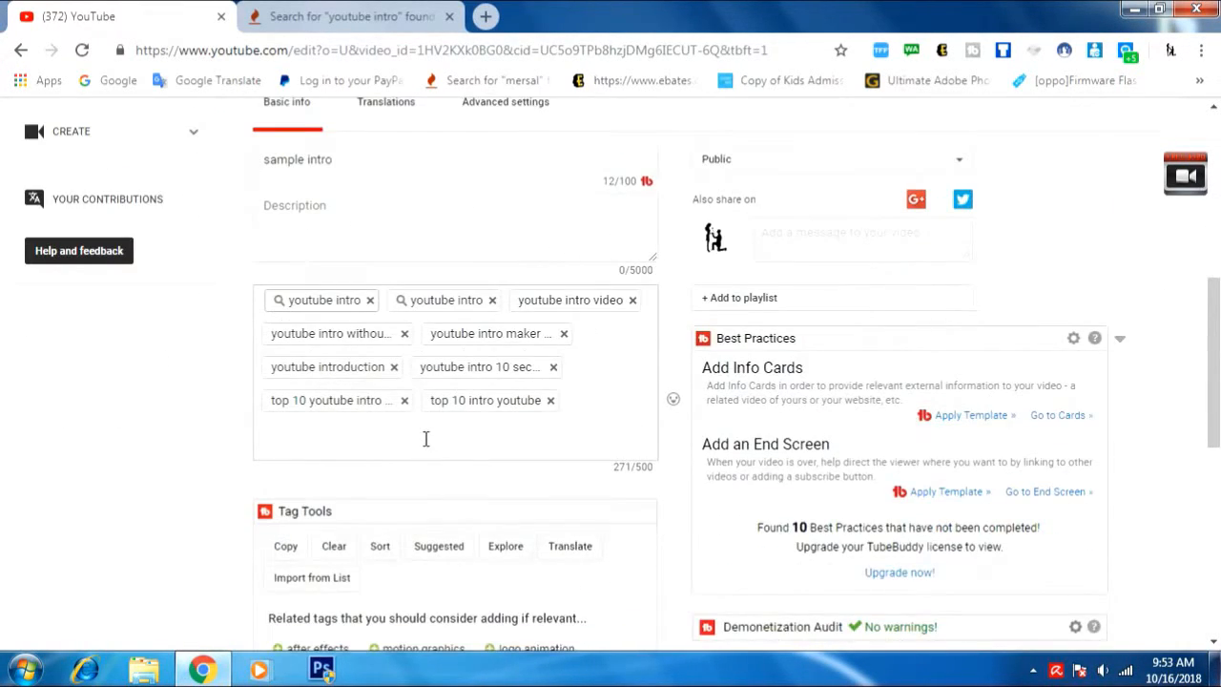
scroll(444, 477, "up", 5)
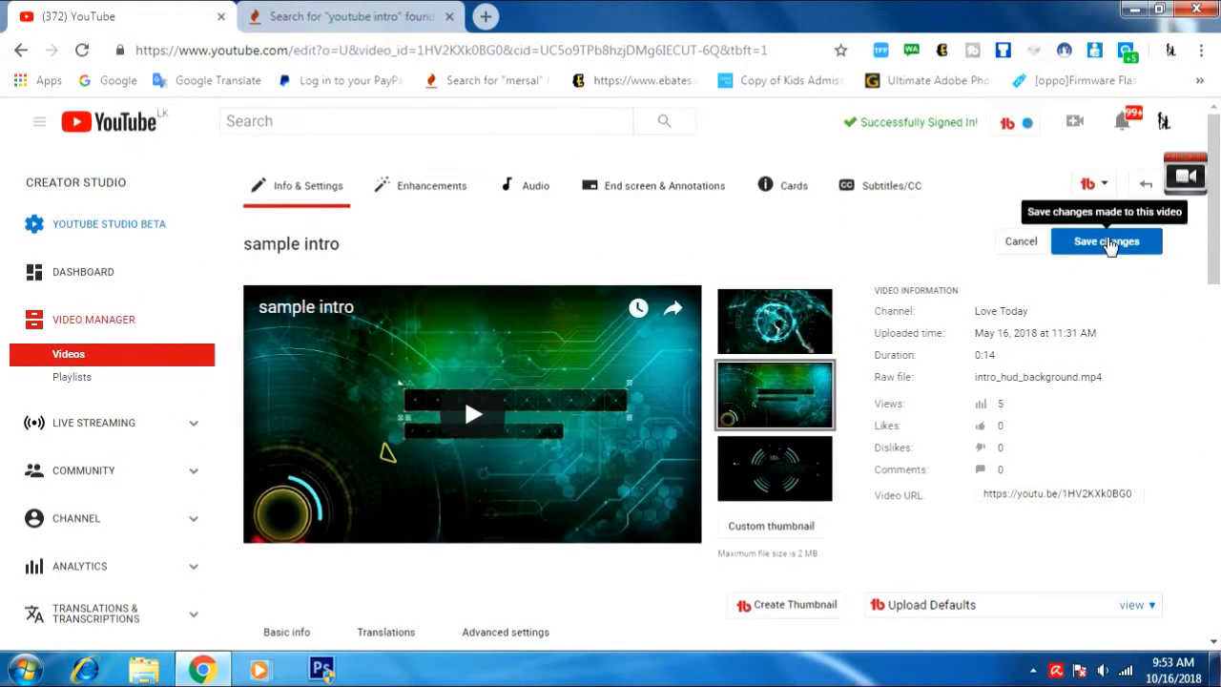
left_click(1109, 245)
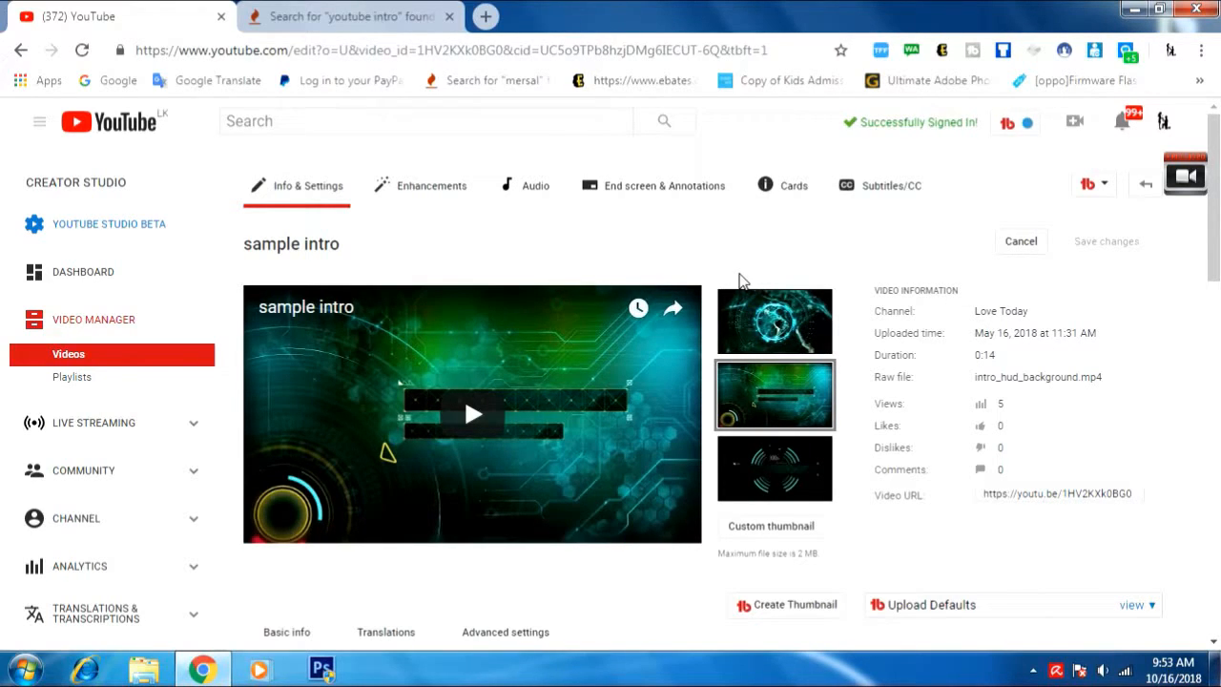
Step: Reopen the "sample intro" video for editing from the channel's video list and review its saved tags
left_click(98, 316)
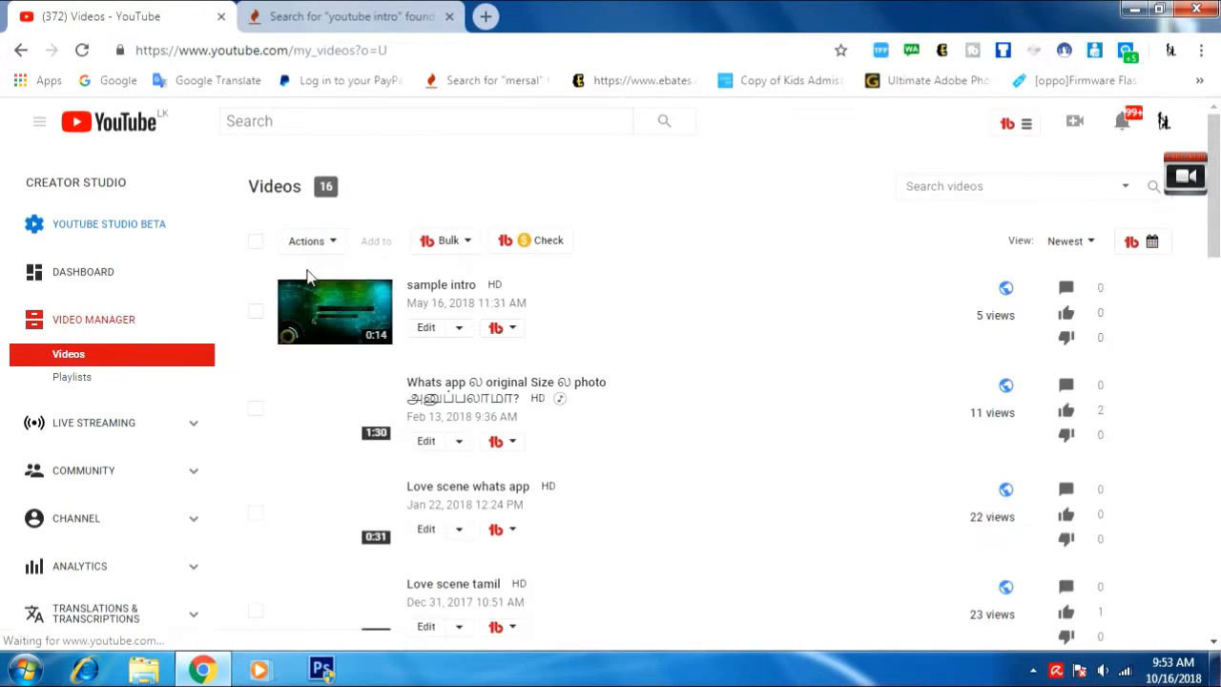
left_click(424, 330)
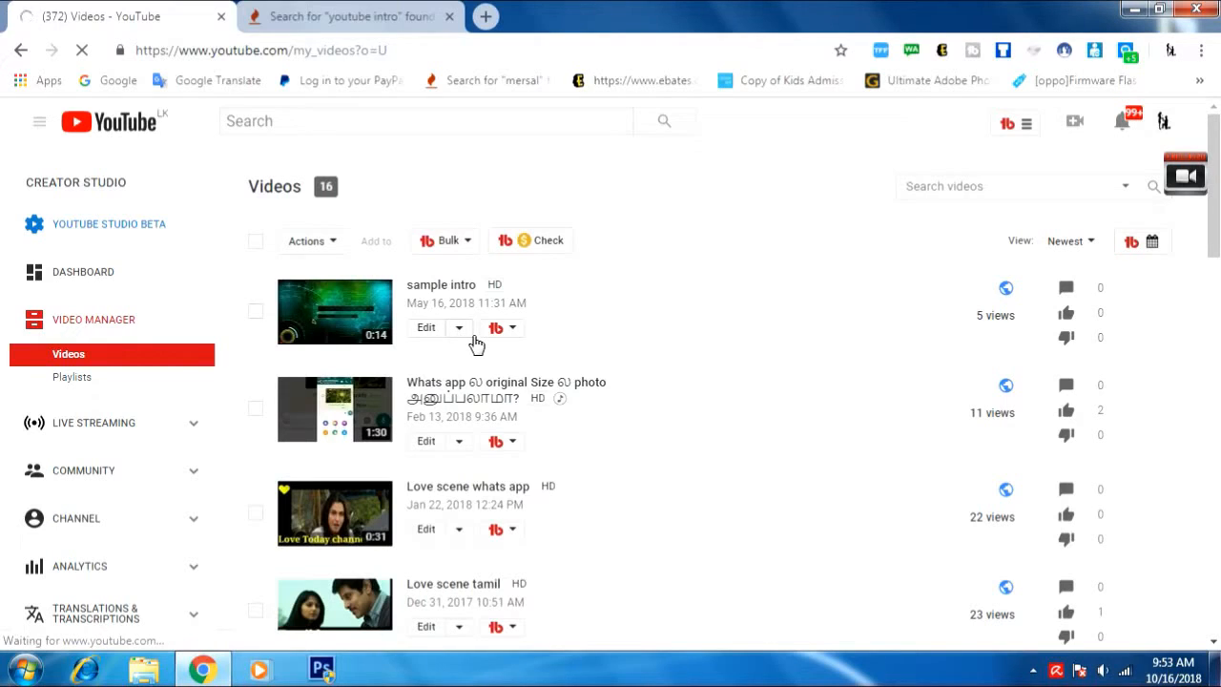
scroll(477, 343, "down", 5)
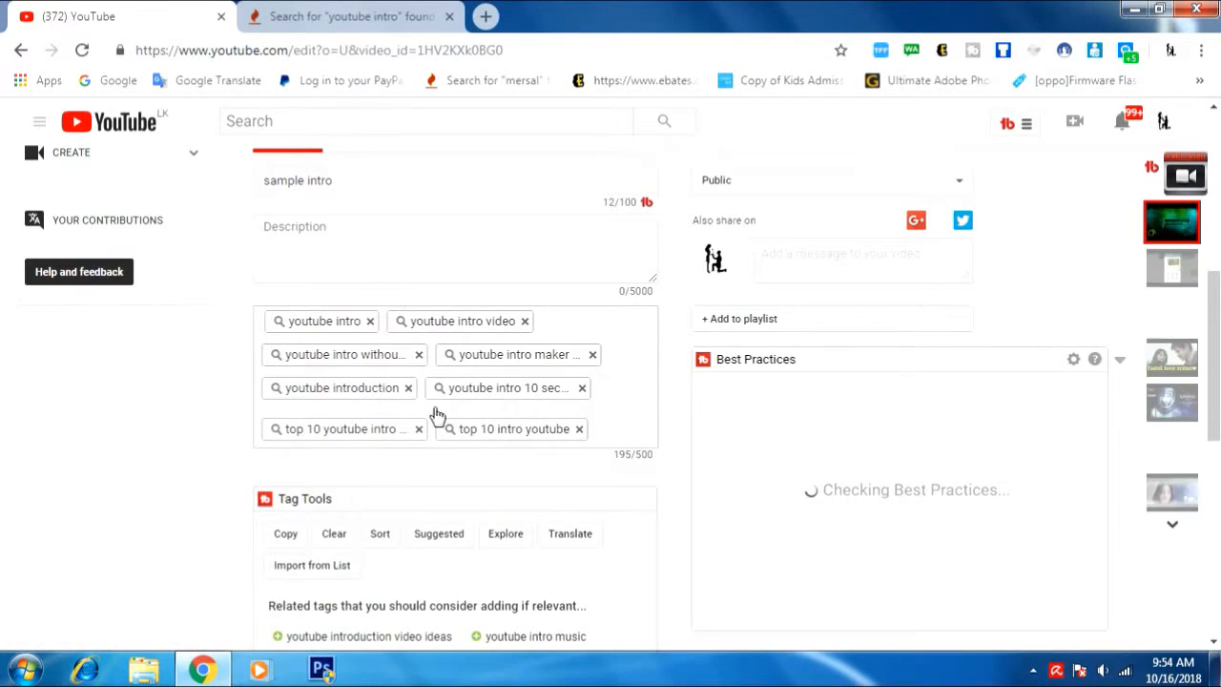
scroll(567, 378, "down", 1)
scroll(563, 382, "down", 3)
scroll(374, 272, "up", 3)
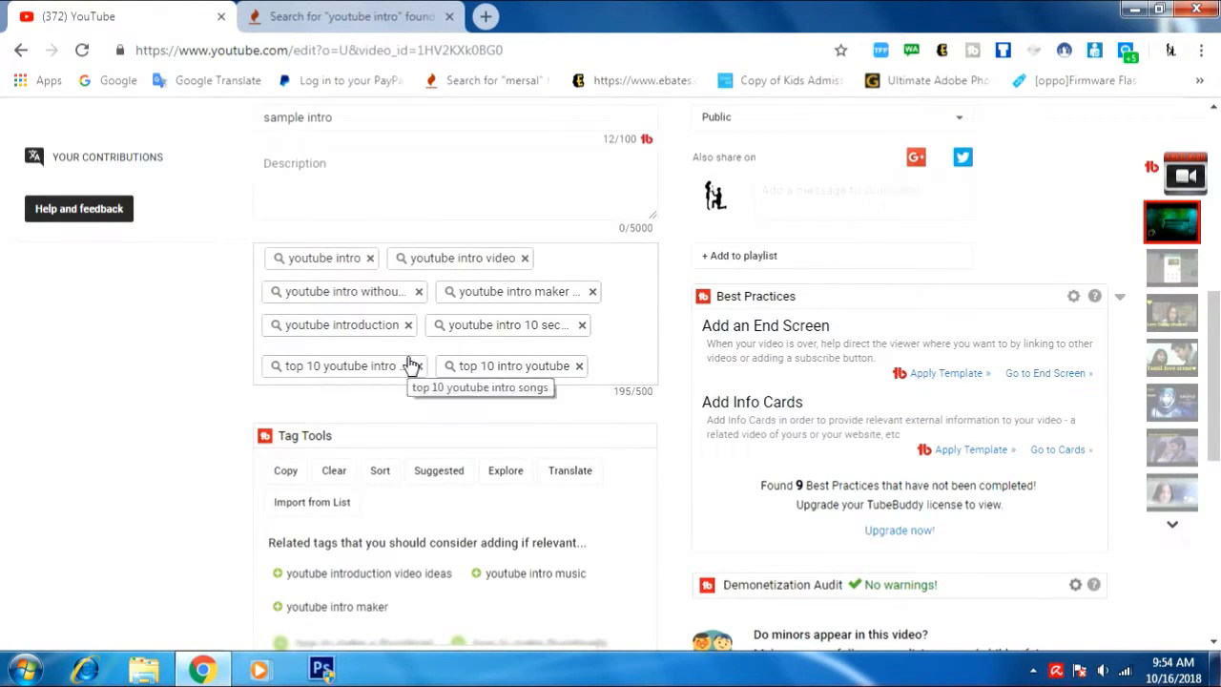
scroll(426, 358, "up", 5)
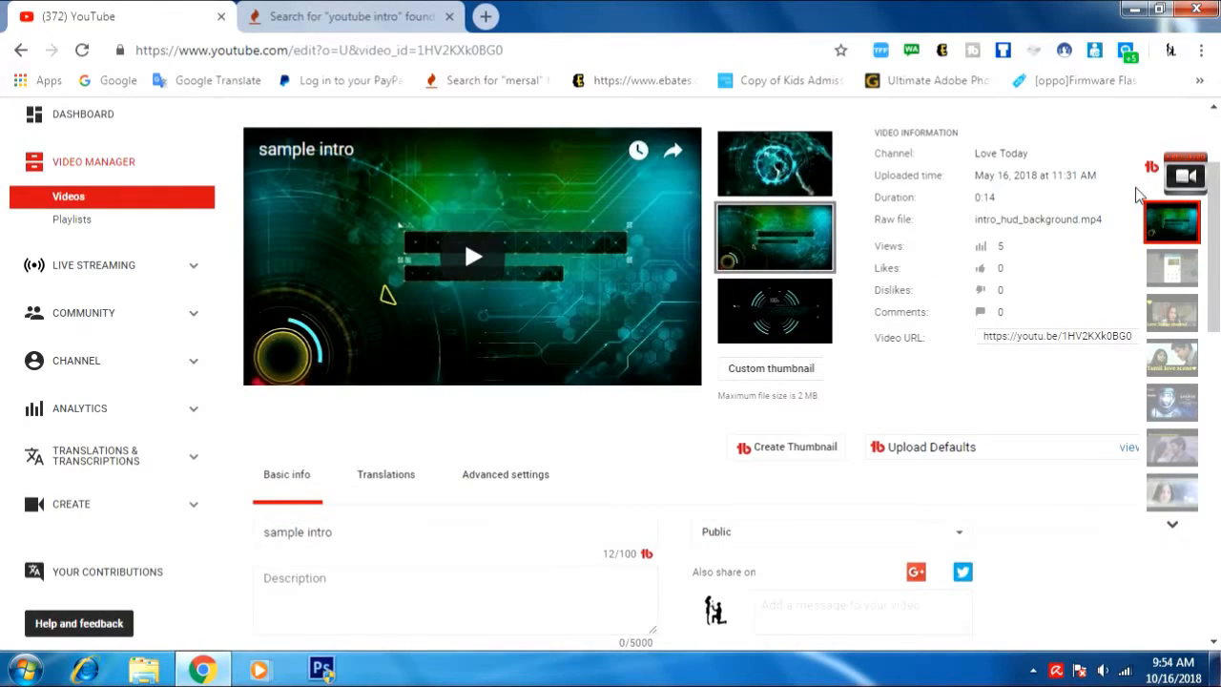
right_click(1173, 186)
left_click(1071, 233)
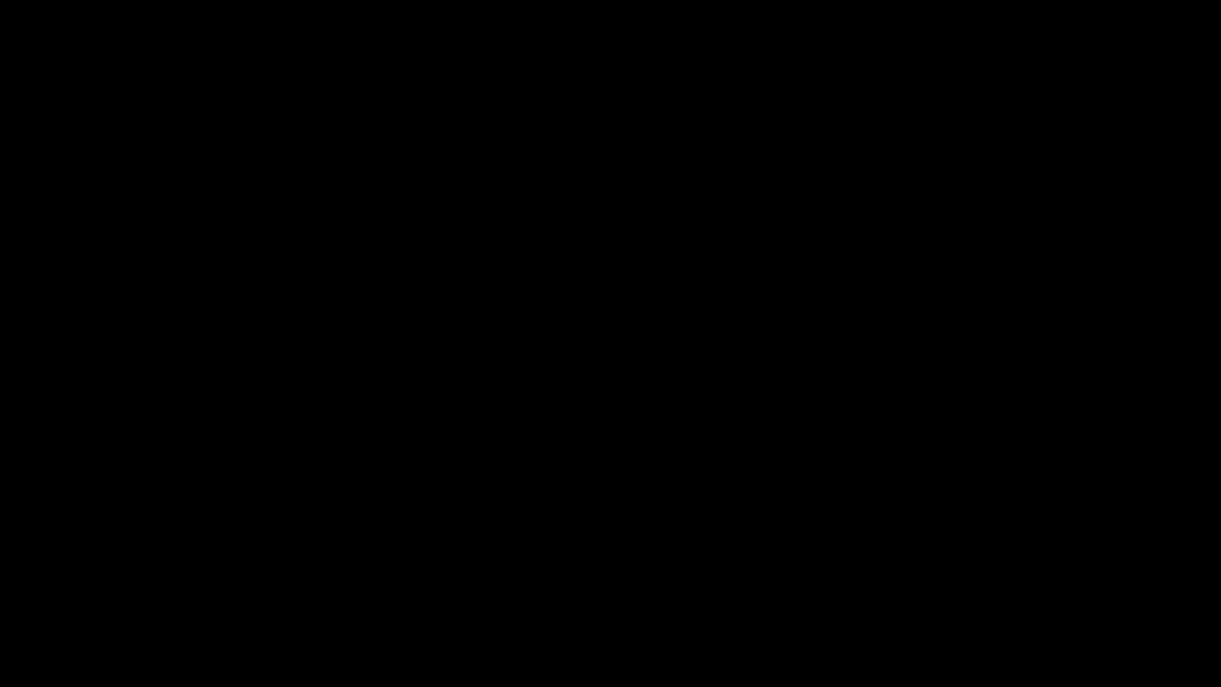